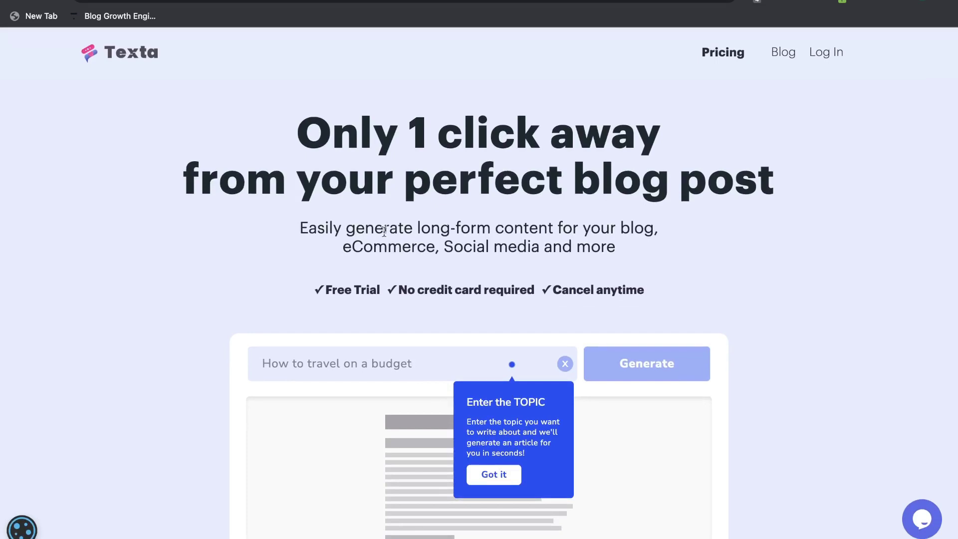
- Examine the Texta homepage's introduction and its article generator demo, dismissing the hint about entering a topic
{"action": "left_click_drag", "start_coordinate": [421, 230], "coordinate": [609, 256]}
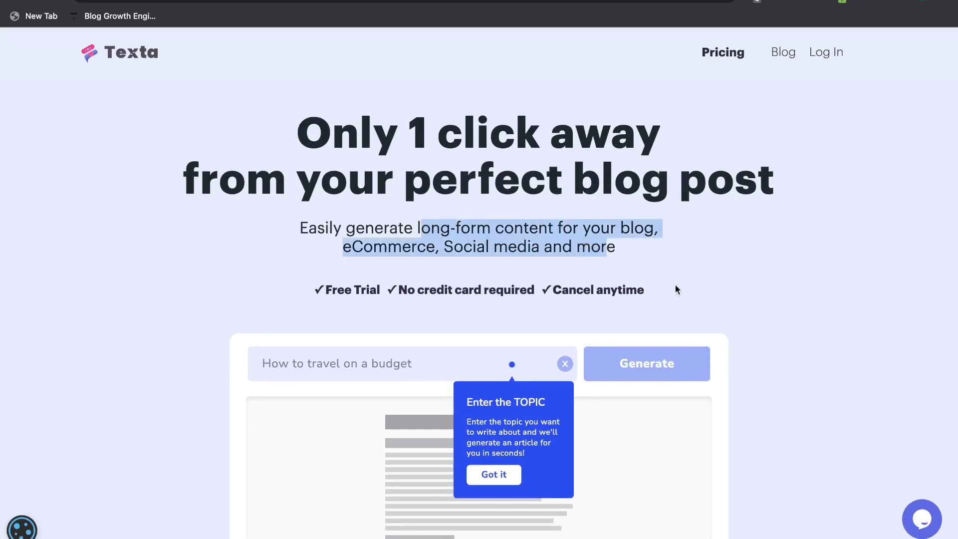
{"action": "scroll", "coordinate": [723, 301], "scroll_direction": "down", "scroll_amount": 7}
{"action": "scroll", "coordinate": [724, 300], "scroll_direction": "up", "scroll_amount": 7}
{"action": "scroll", "coordinate": [582, 312], "scroll_direction": "down", "scroll_amount": 7}
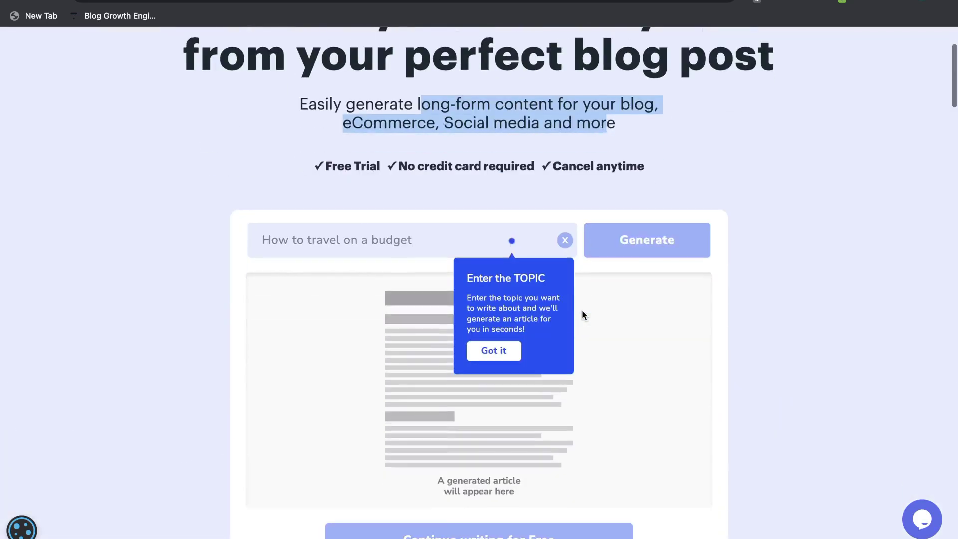
{"action": "scroll", "coordinate": [479, 205], "scroll_direction": "up", "scroll_amount": 2}
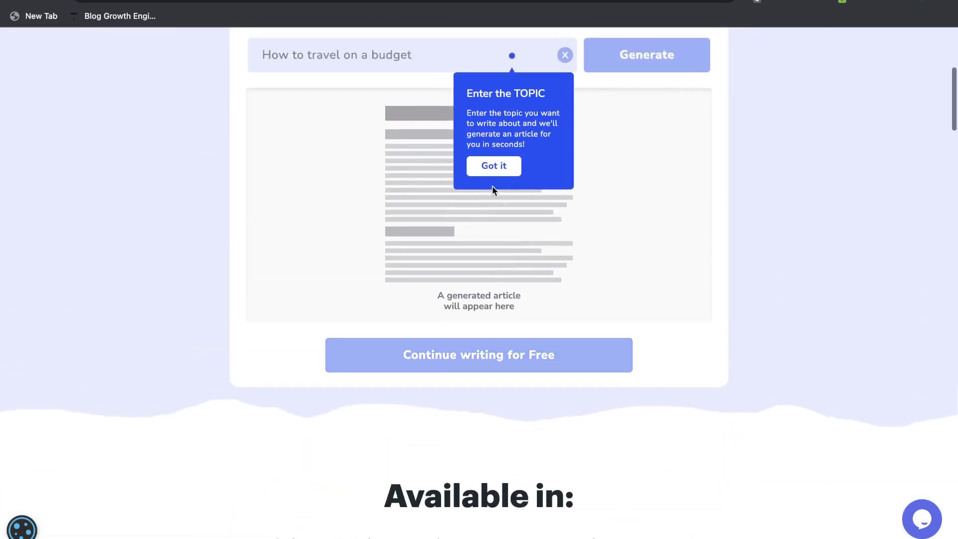
{"action": "left_click", "coordinate": [489, 224]}
{"action": "scroll", "coordinate": [558, 193], "scroll_direction": "up", "scroll_amount": 1}
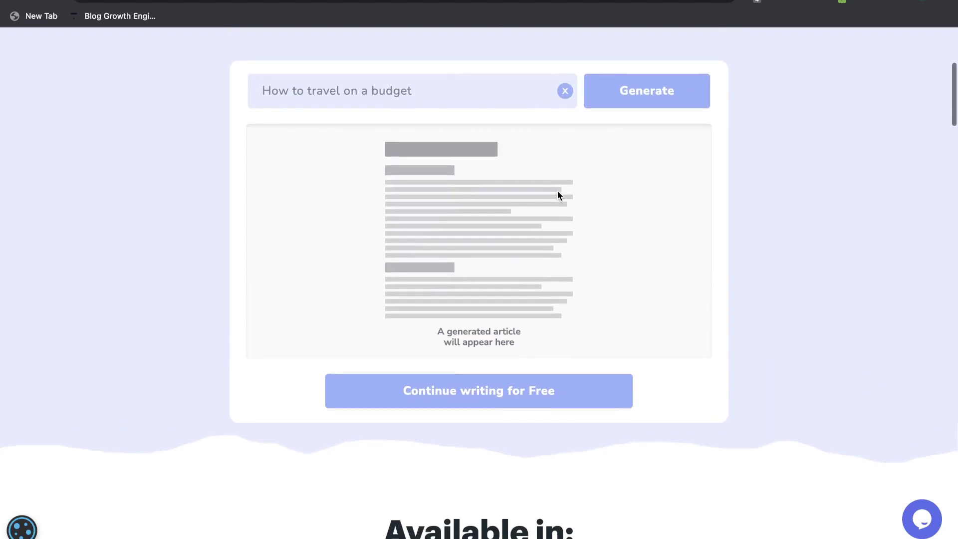
{"action": "scroll", "coordinate": [528, 273], "scroll_direction": "down", "scroll_amount": 6}
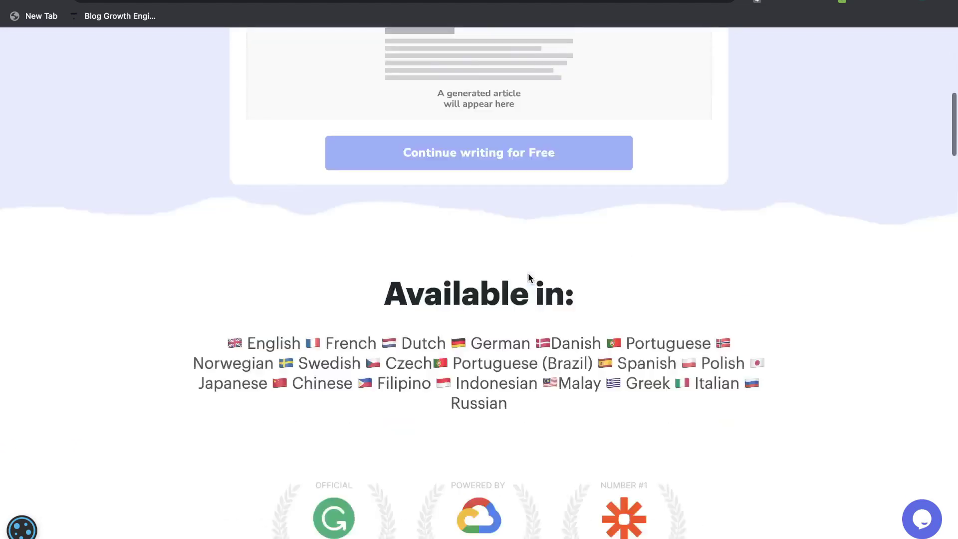
- Read through the list of languages Texta is available in on the homepage
{"action": "triple_click", "coordinate": [479, 275]}
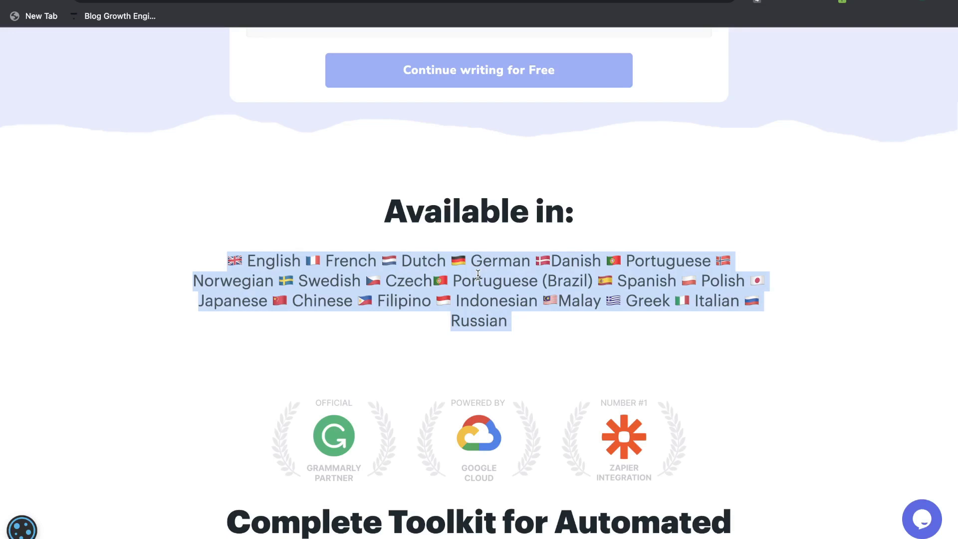
{"action": "triple_click", "coordinate": [489, 275]}
{"action": "left_click", "coordinate": [497, 293]}
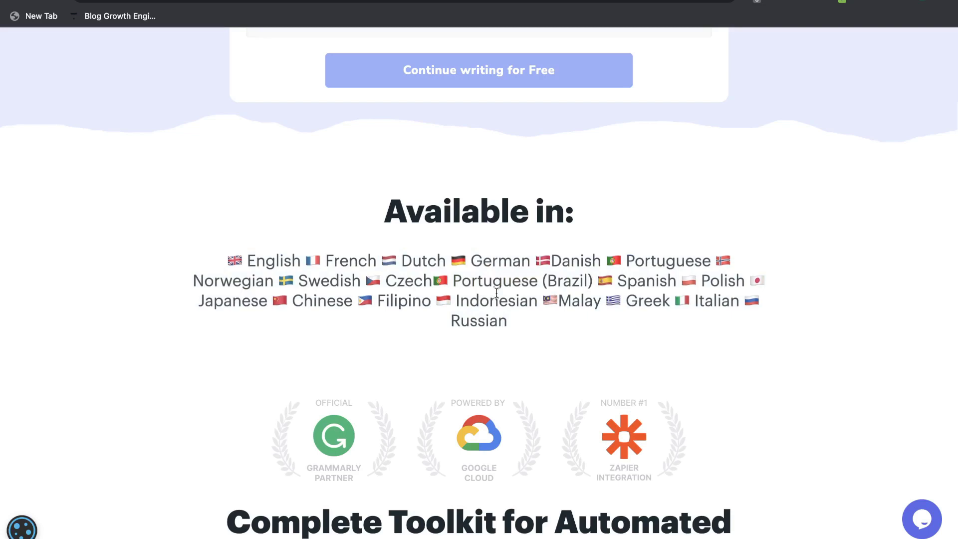
{"action": "triple_click", "coordinate": [492, 295]}
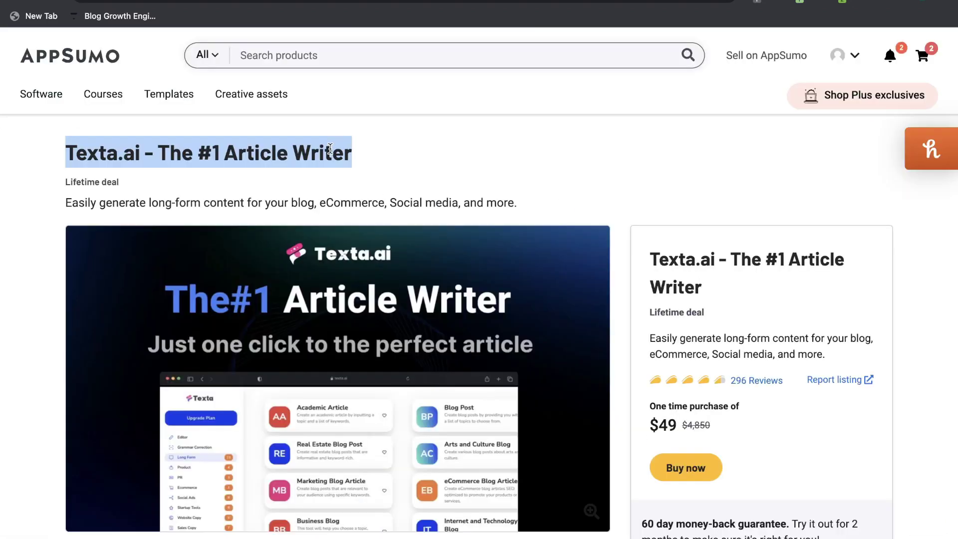
- Examine the Texta.ai lifetime deal on AppSumo, including its description, one-time price and reviews
{"action": "scroll", "coordinate": [381, 169], "scroll_direction": "down", "scroll_amount": 1}
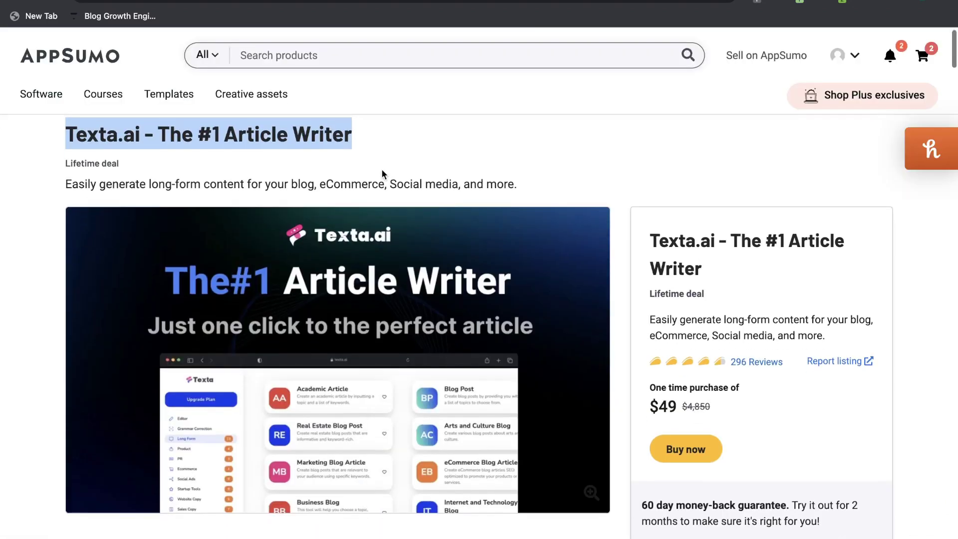
{"action": "scroll", "coordinate": [592, 339], "scroll_direction": "down", "scroll_amount": 2}
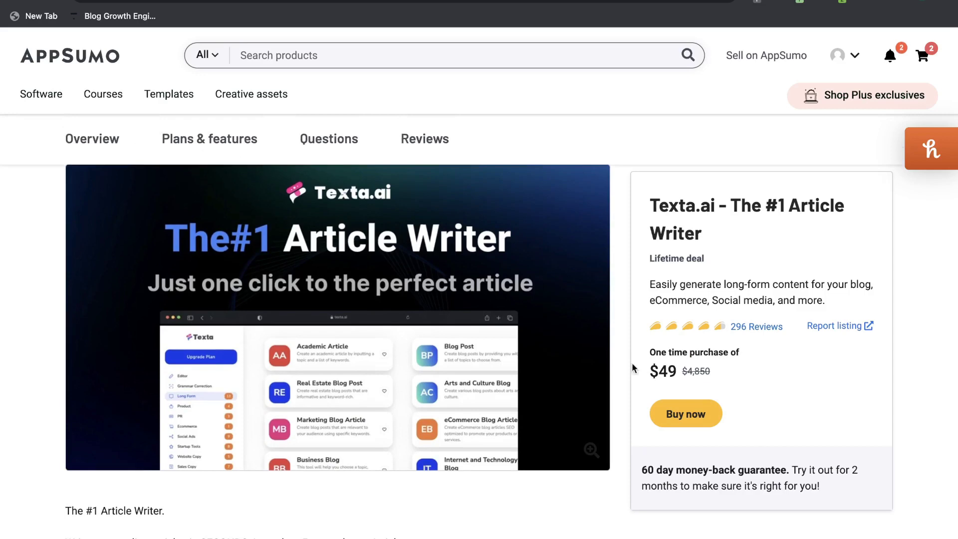
{"action": "left_click_drag", "start_coordinate": [660, 372], "coordinate": [685, 373]}
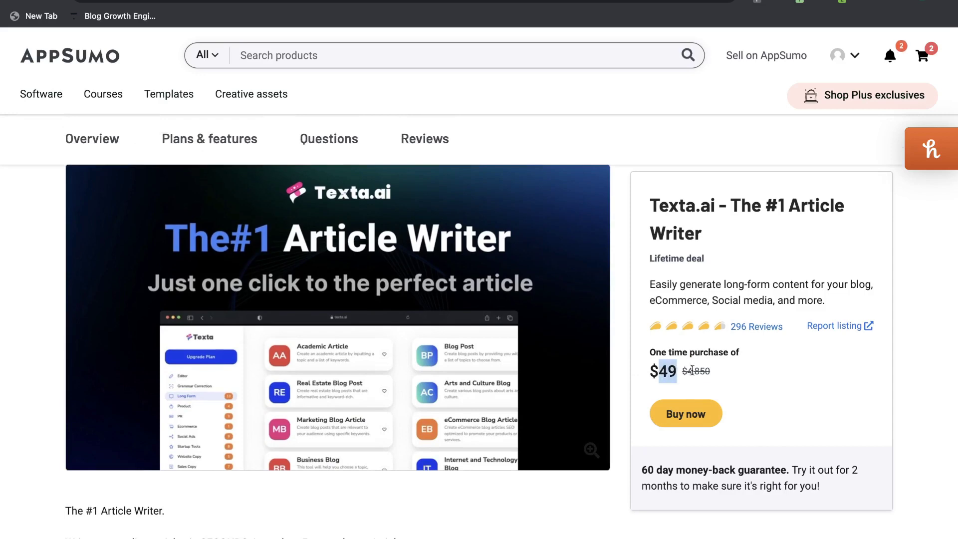
{"action": "left_click", "coordinate": [735, 332]}
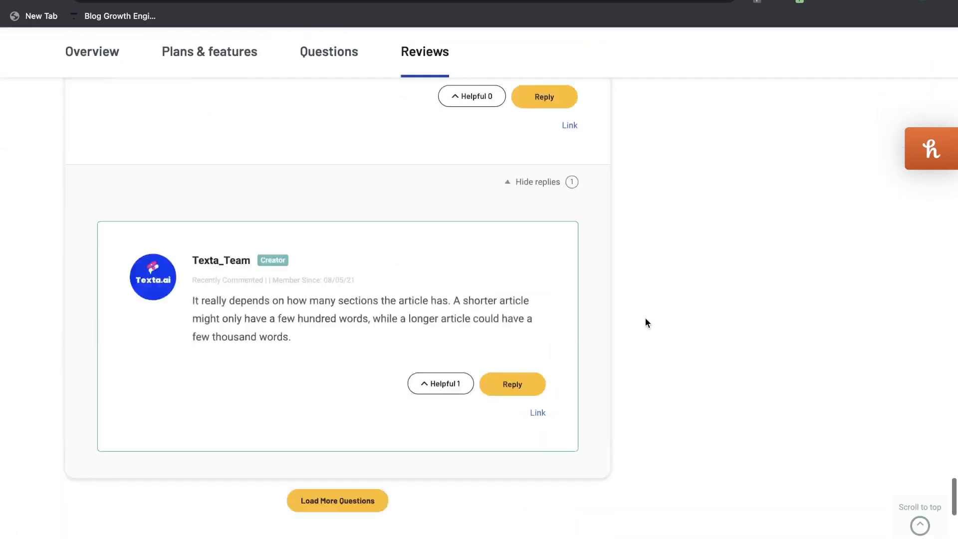
{"action": "scroll", "coordinate": [639, 318], "scroll_direction": "up", "scroll_amount": 10}
{"action": "scroll", "coordinate": [639, 317], "scroll_direction": "up", "scroll_amount": 15}
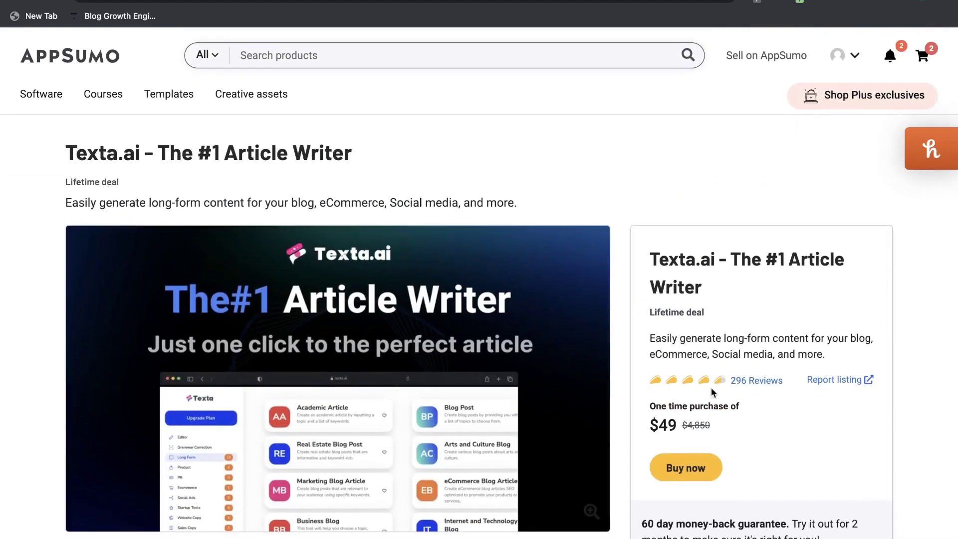
{"action": "scroll", "coordinate": [741, 392], "scroll_direction": "down", "scroll_amount": 3}
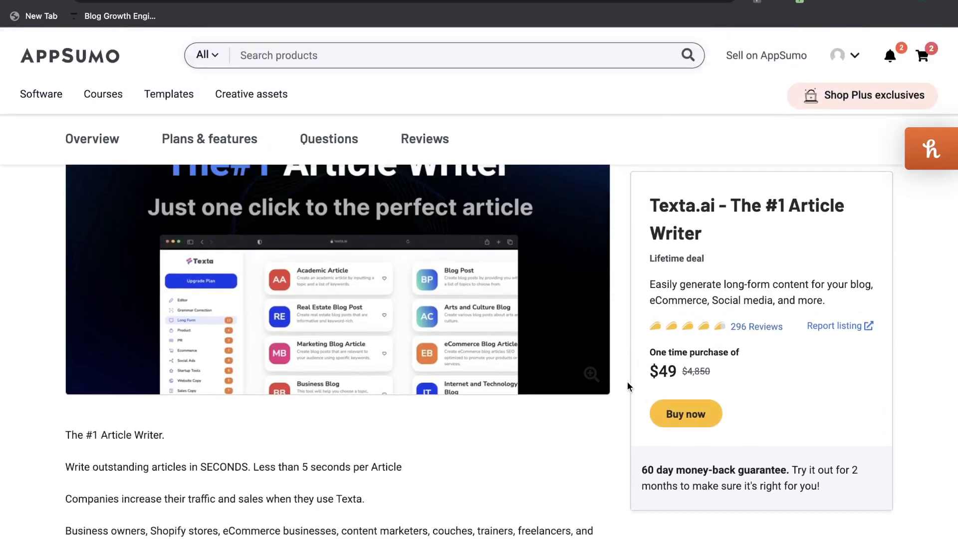
{"action": "scroll", "coordinate": [628, 381], "scroll_direction": "up", "scroll_amount": 3}
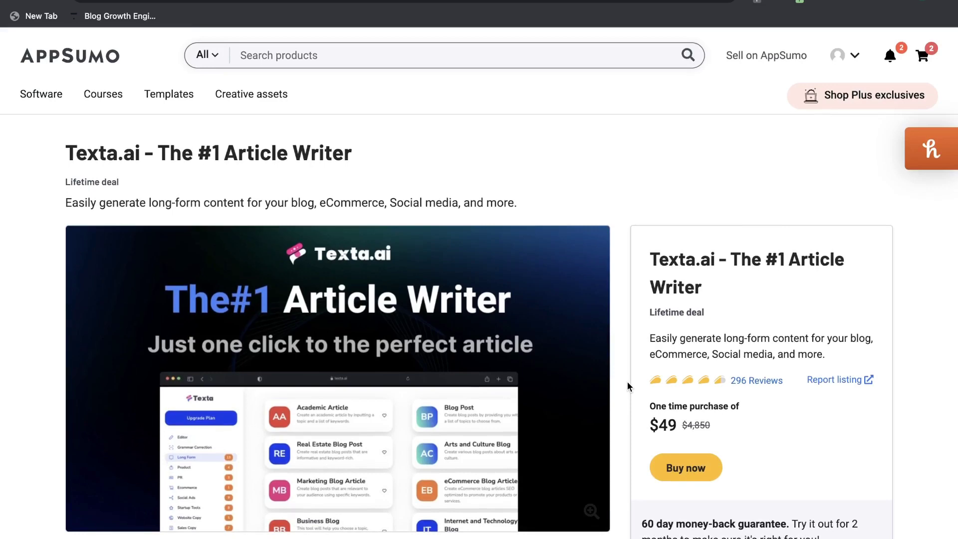
{"action": "scroll", "coordinate": [612, 263], "scroll_direction": "down", "scroll_amount": 1}
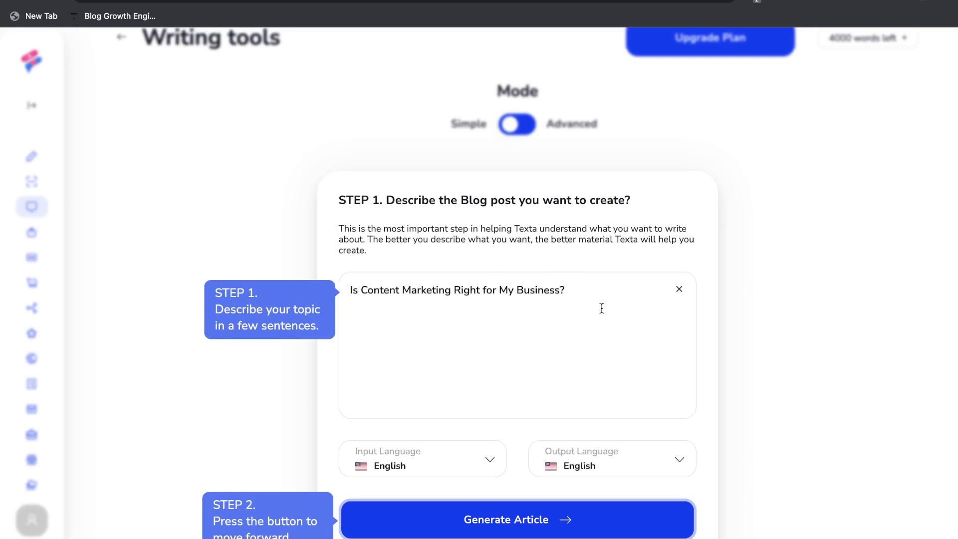
- Replace the blog post description with "what are the best methods for growing a youtube channel in 2022", accepting the grammar correction to "for"
{"action": "scroll", "coordinate": [602, 309], "scroll_direction": "down", "scroll_amount": 1}
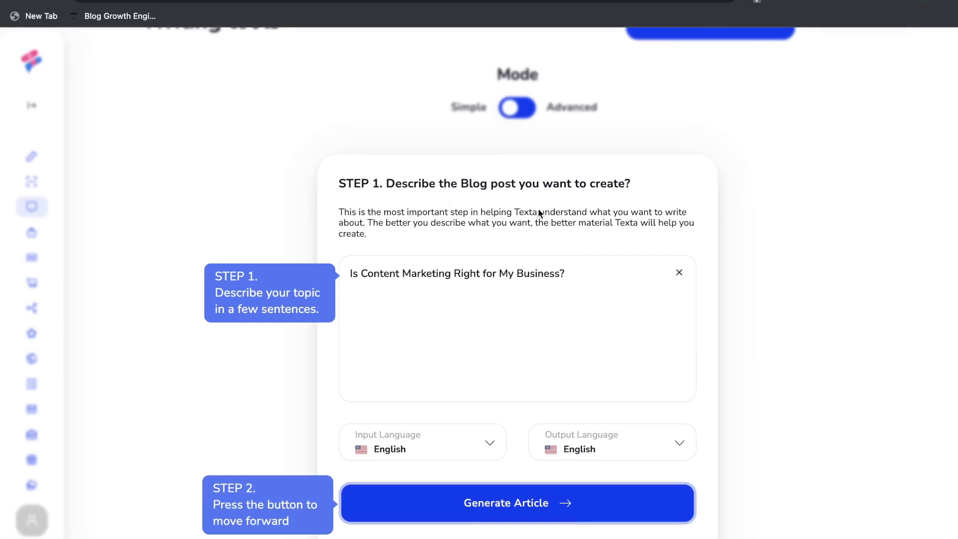
{"action": "left_click_drag", "start_coordinate": [406, 212], "coordinate": [502, 223]}
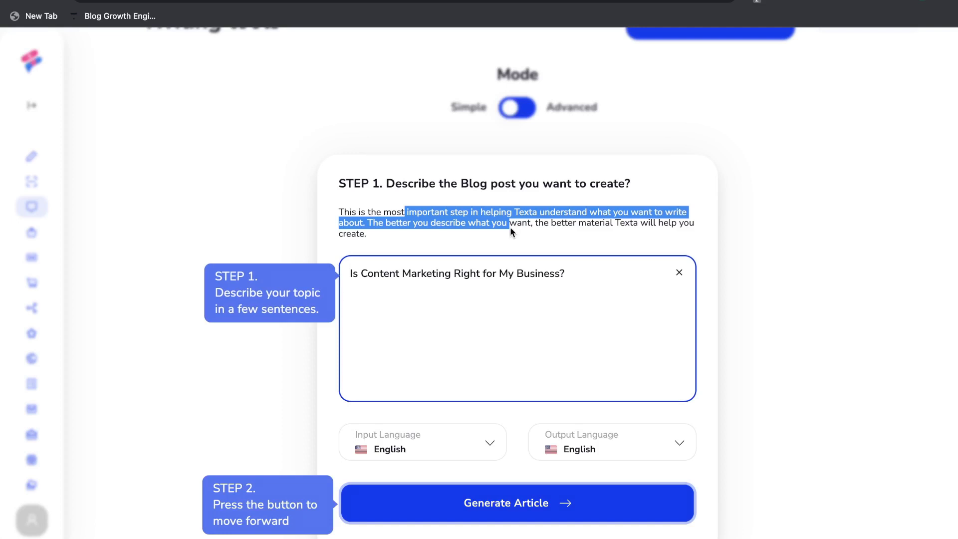
{"action": "left_click_drag", "start_coordinate": [510, 228], "coordinate": [526, 229]}
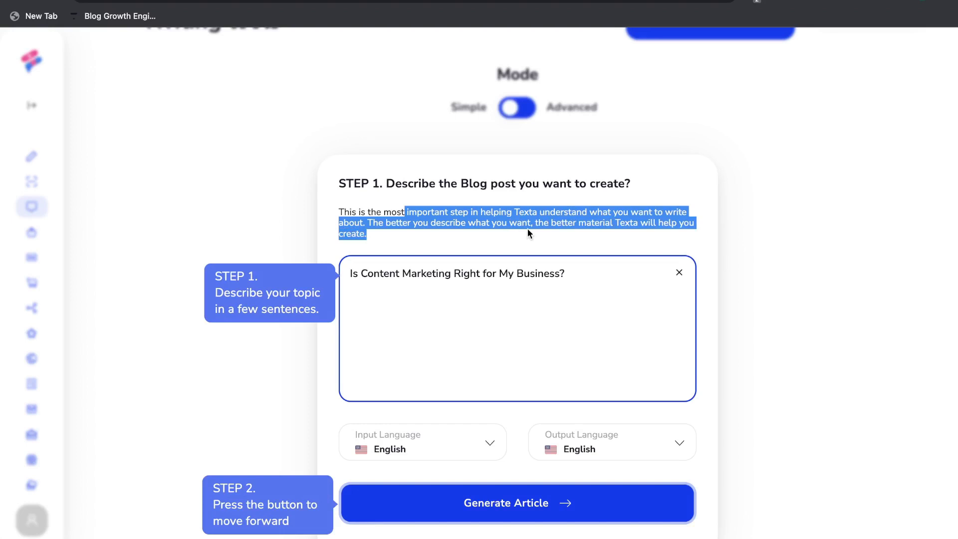
{"action": "triple_click", "coordinate": [528, 228]}
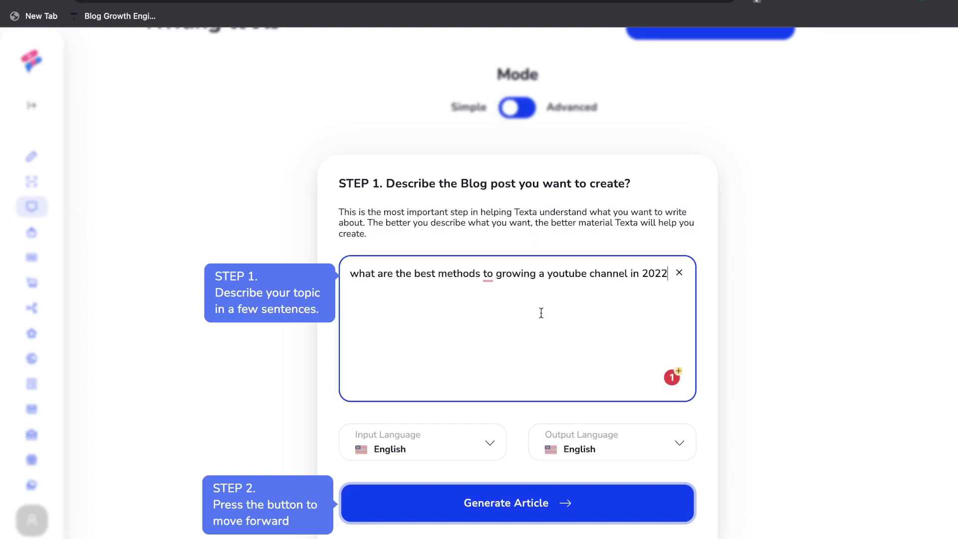
{"action": "scroll", "coordinate": [542, 313], "scroll_direction": "down", "scroll_amount": 1}
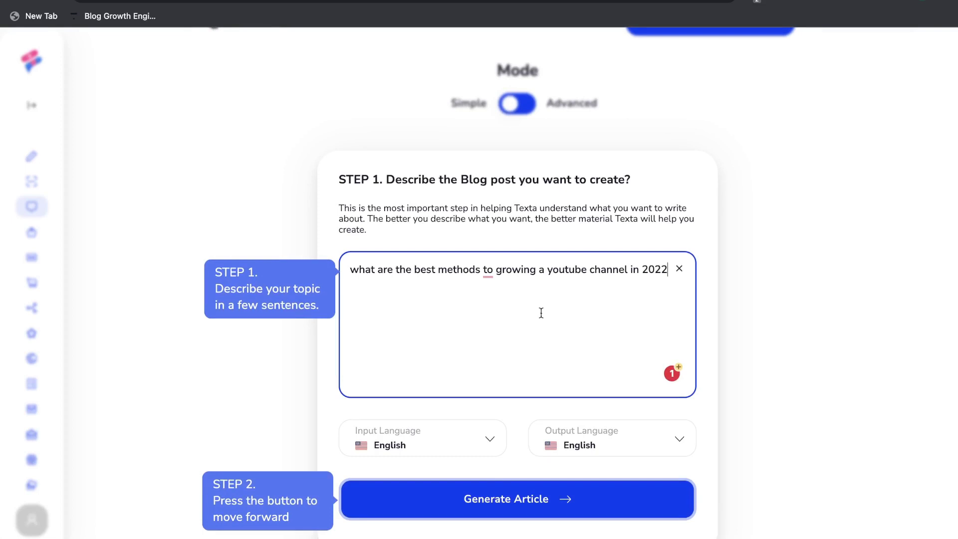
{"action": "mouse_move", "coordinate": [488, 272]}
{"action": "left_click", "coordinate": [490, 306]}
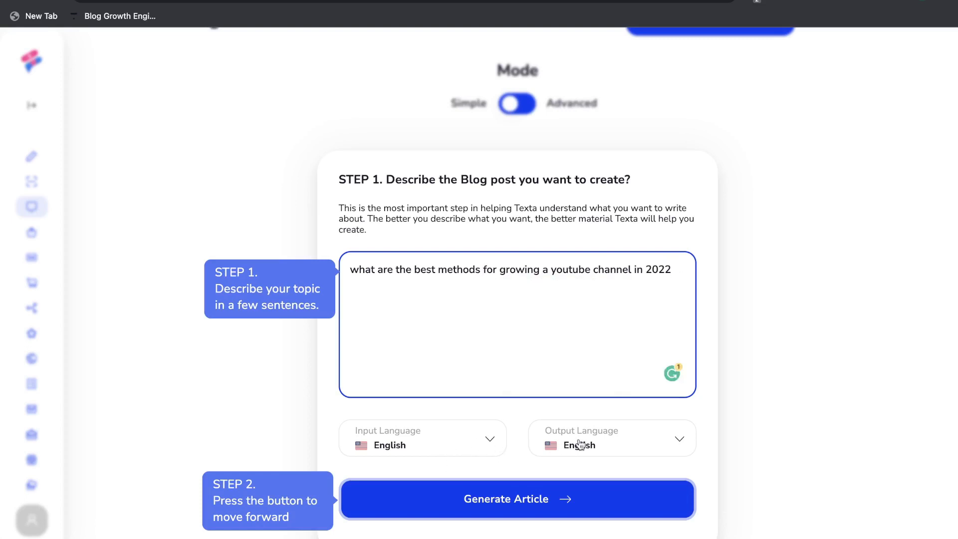
- Generate the article with English as input and output language and dismiss the congratulations message
{"action": "left_click", "coordinate": [513, 501]}
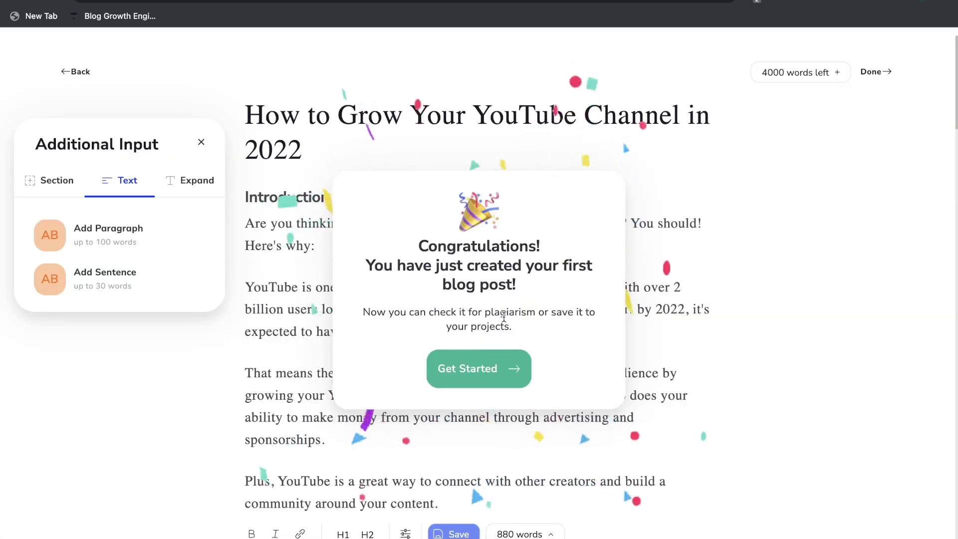
{"action": "double_click", "coordinate": [504, 318]}
{"action": "left_click", "coordinate": [473, 377]}
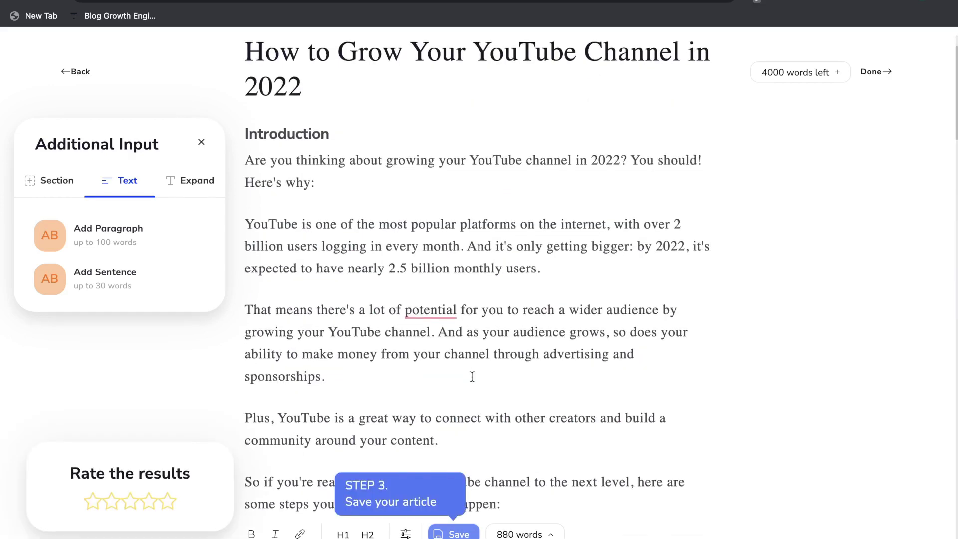
- Skim the generated YouTube growth article through its sections and return to its beginning
{"action": "scroll", "coordinate": [473, 377], "scroll_direction": "down", "scroll_amount": 9}
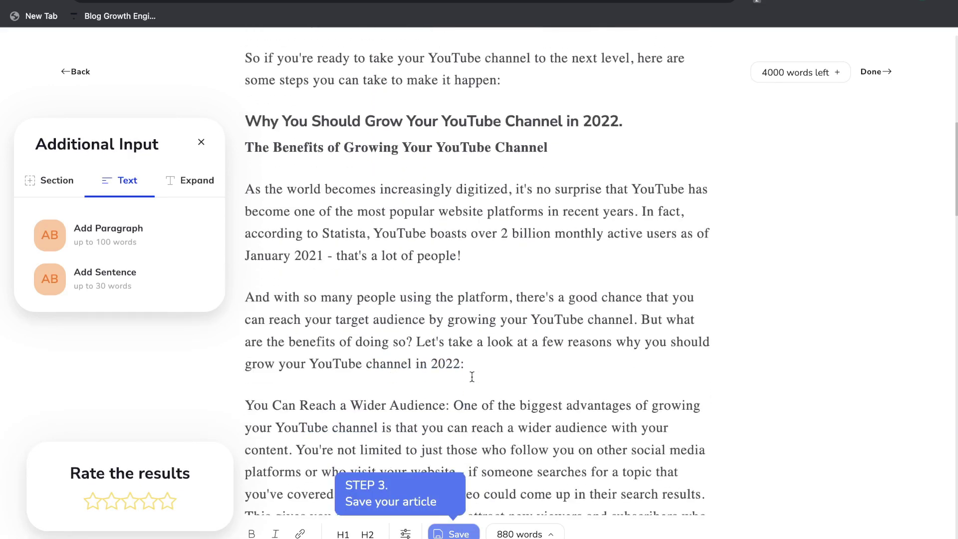
{"action": "scroll", "coordinate": [473, 377], "scroll_direction": "down", "scroll_amount": 3}
{"action": "scroll", "coordinate": [472, 377], "scroll_direction": "down", "scroll_amount": 2}
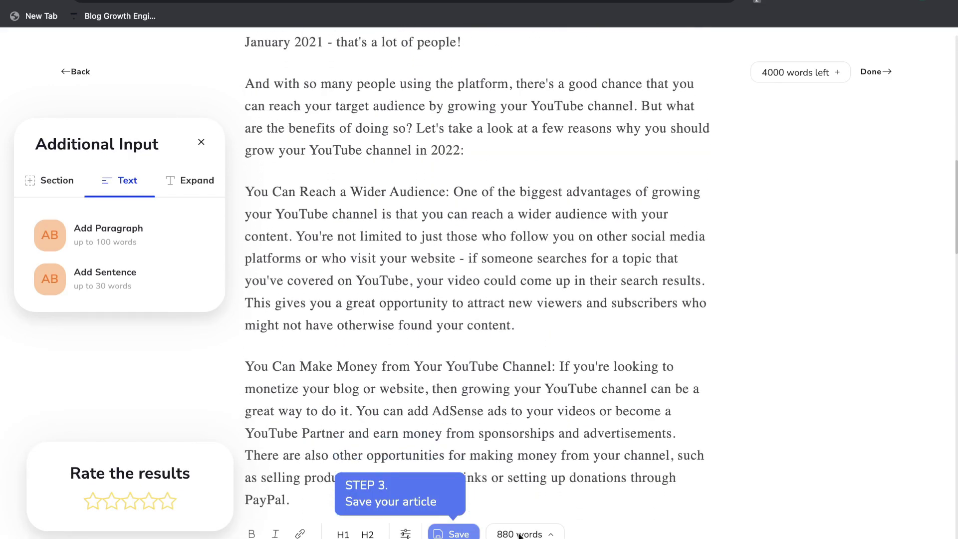
{"action": "scroll", "coordinate": [491, 376], "scroll_direction": "down", "scroll_amount": 8}
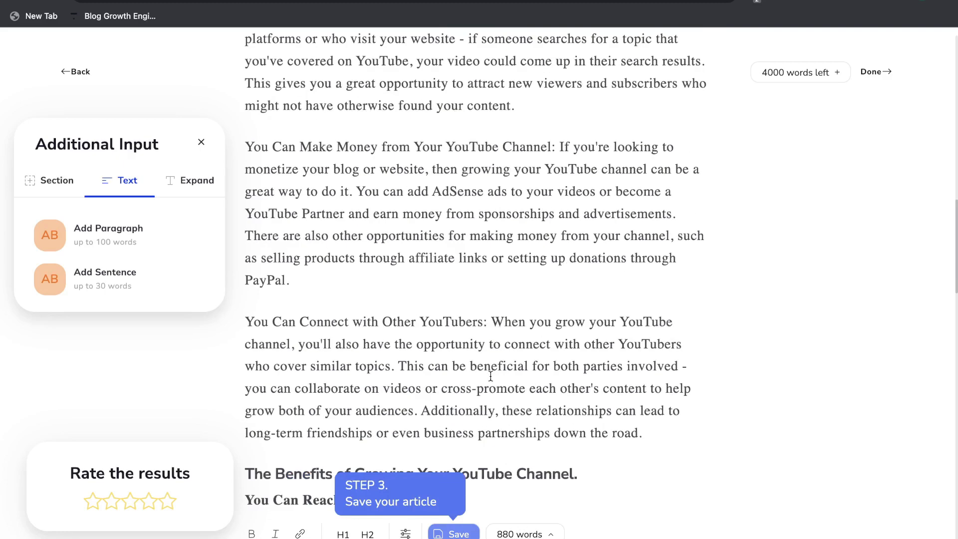
{"action": "scroll", "coordinate": [491, 376], "scroll_direction": "down", "scroll_amount": 1}
{"action": "scroll", "coordinate": [491, 375], "scroll_direction": "down", "scroll_amount": 6}
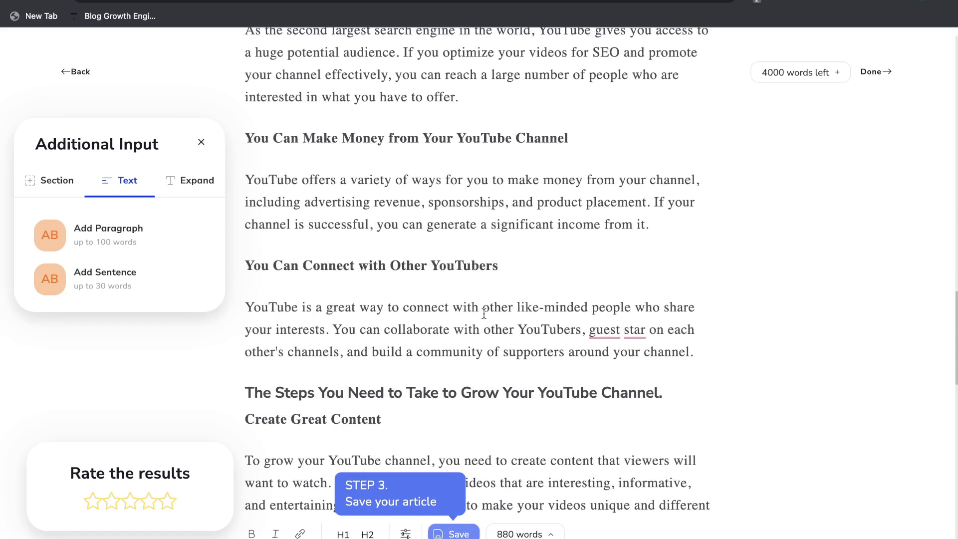
{"action": "scroll", "coordinate": [488, 358], "scroll_direction": "down", "scroll_amount": 6}
{"action": "scroll", "coordinate": [489, 357], "scroll_direction": "up", "scroll_amount": 20}
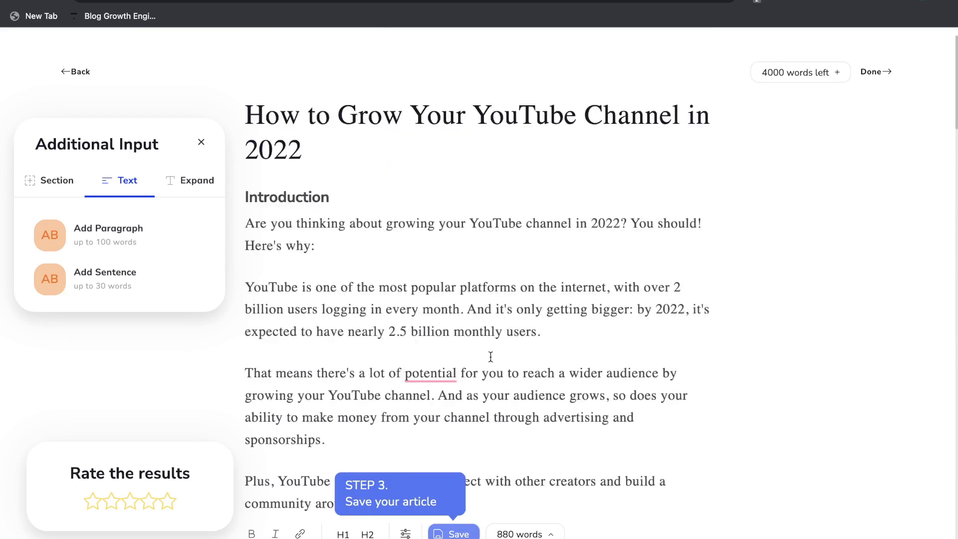
- Examine how the generated article is structured into section headings, subheadings and paragraphs
{"action": "scroll", "coordinate": [332, 248], "scroll_direction": "down", "scroll_amount": 6}
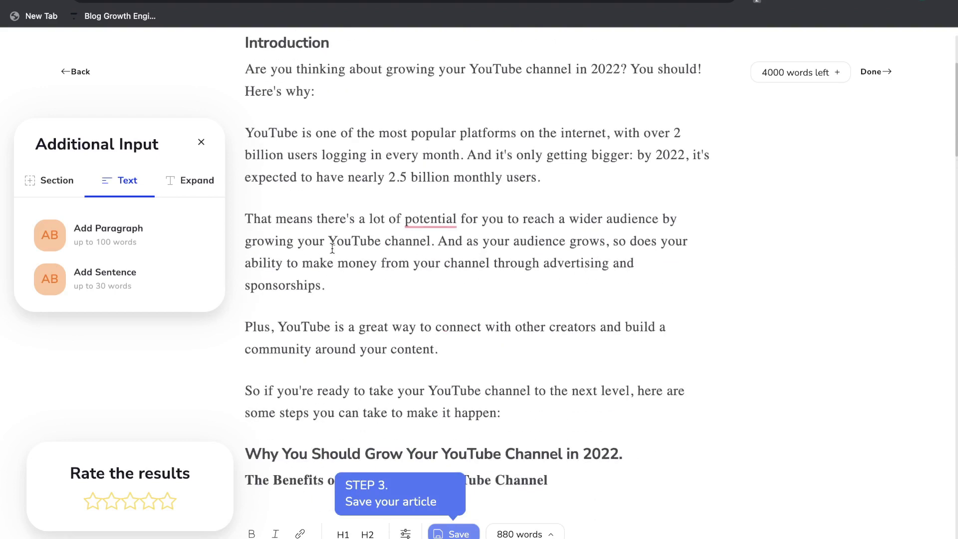
{"action": "triple_click", "coordinate": [412, 314]}
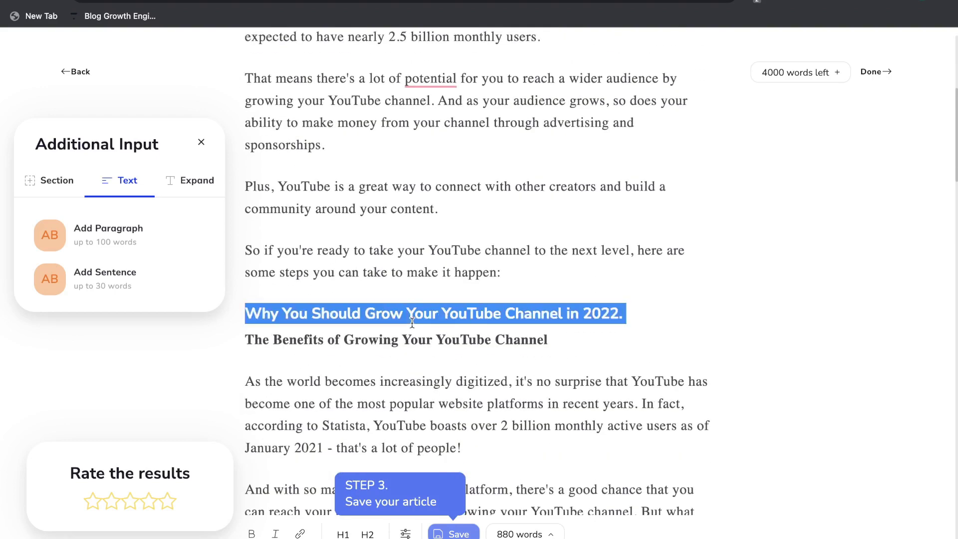
{"action": "scroll", "coordinate": [448, 365], "scroll_direction": "down", "scroll_amount": 7}
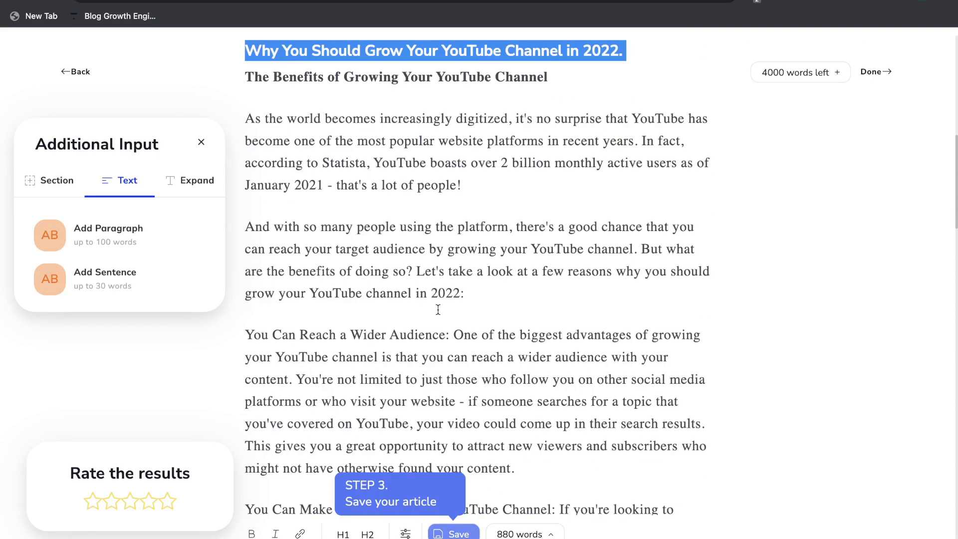
{"action": "scroll", "coordinate": [439, 309], "scroll_direction": "down", "scroll_amount": 10}
{"action": "triple_click", "coordinate": [385, 219]}
{"action": "left_click", "coordinate": [385, 218]}
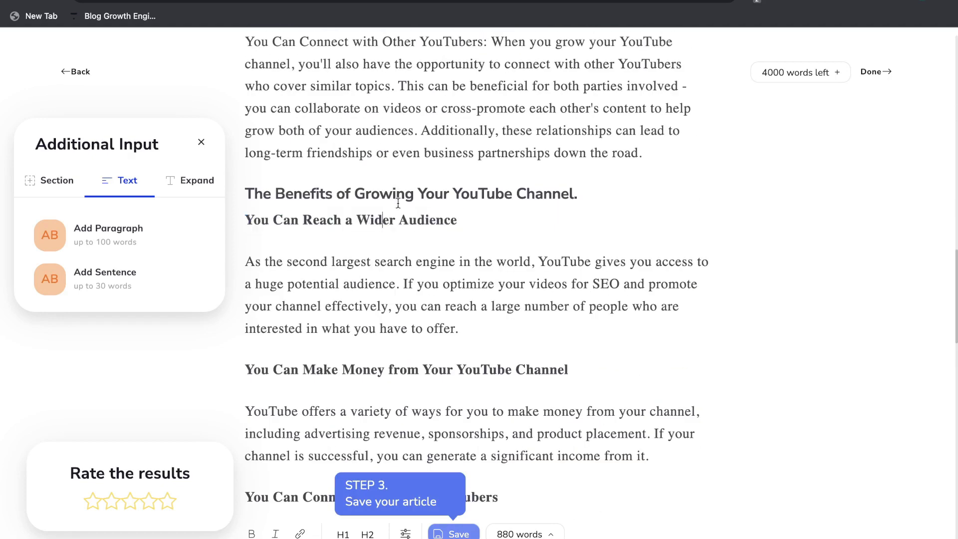
{"action": "scroll", "coordinate": [410, 219], "scroll_direction": "down", "scroll_amount": 1}
{"action": "scroll", "coordinate": [413, 218], "scroll_direction": "down", "scroll_amount": 1}
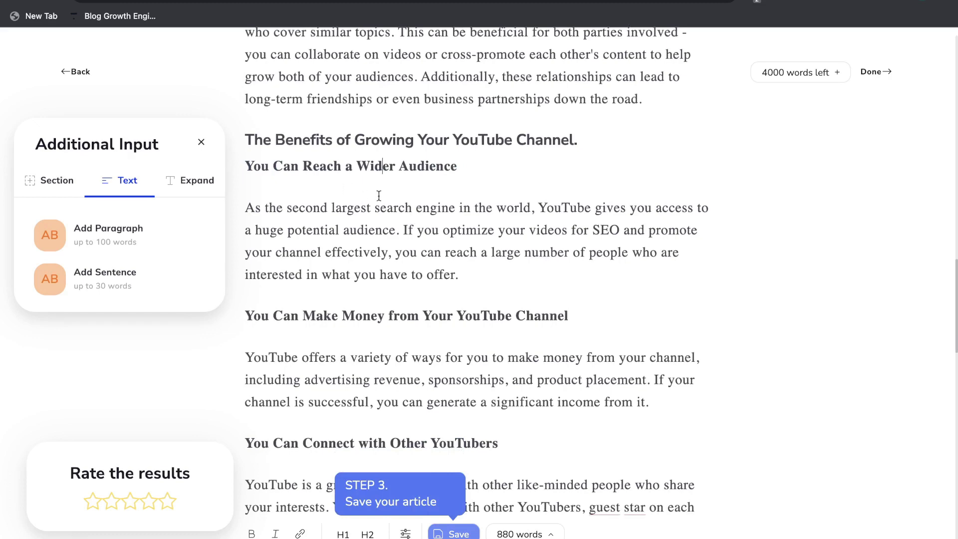
{"action": "scroll", "coordinate": [430, 275], "scroll_direction": "down", "scroll_amount": 1}
{"action": "scroll", "coordinate": [421, 297], "scroll_direction": "down", "scroll_amount": 6}
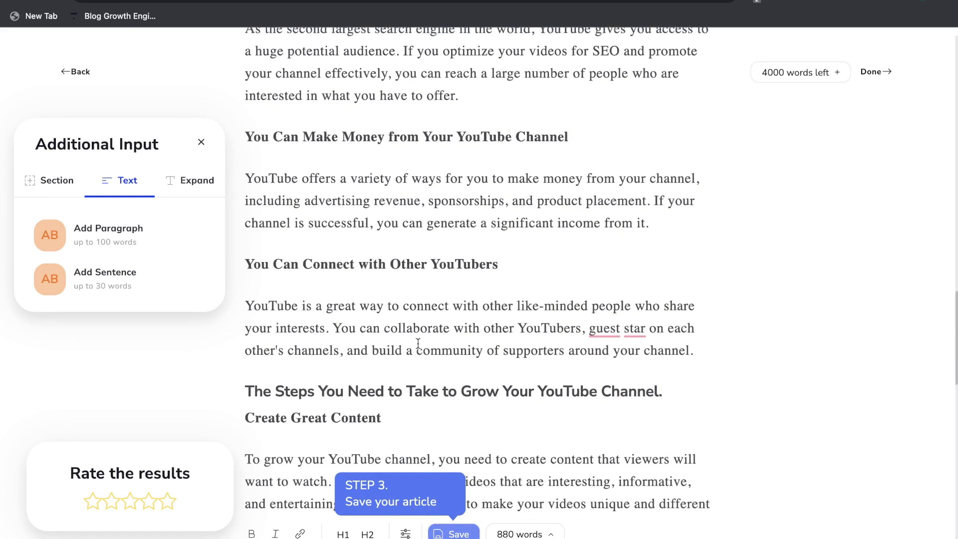
- Examine the "The Steps You Need to Take to Grow Your YouTube Channel" section, including its subheadings and list of video ideas, through to the conclusion
{"action": "triple_click", "coordinate": [376, 216]}
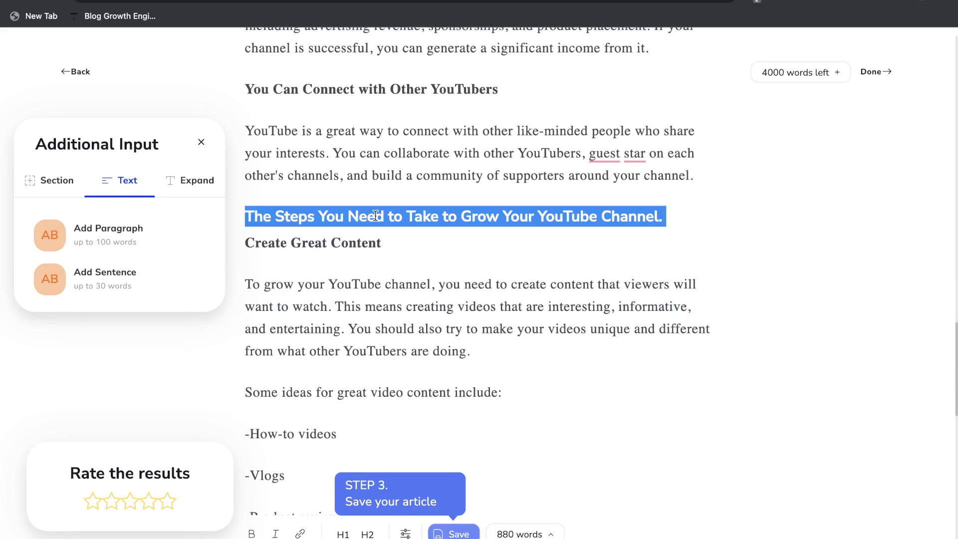
{"action": "scroll", "coordinate": [381, 259], "scroll_direction": "down", "scroll_amount": 4}
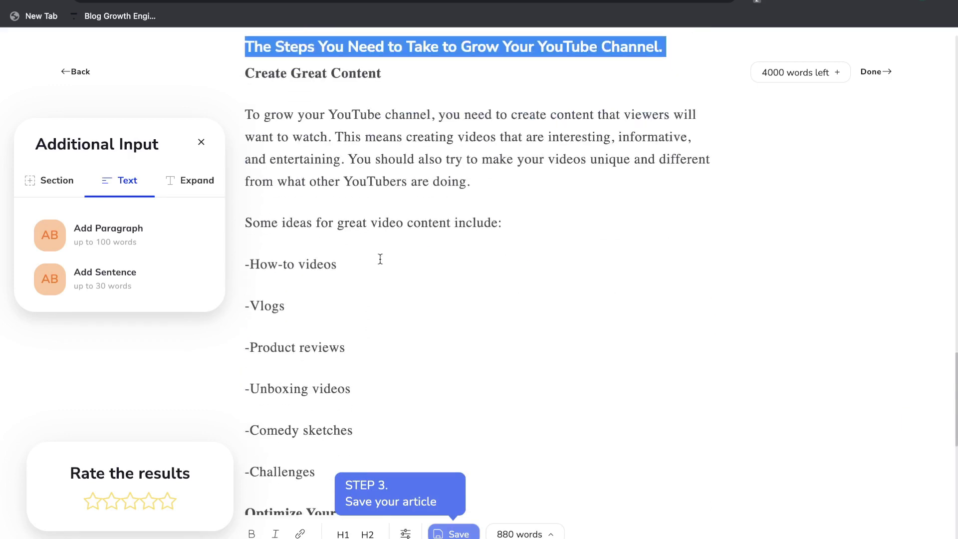
{"action": "scroll", "coordinate": [354, 238], "scroll_direction": "down", "scroll_amount": 1}
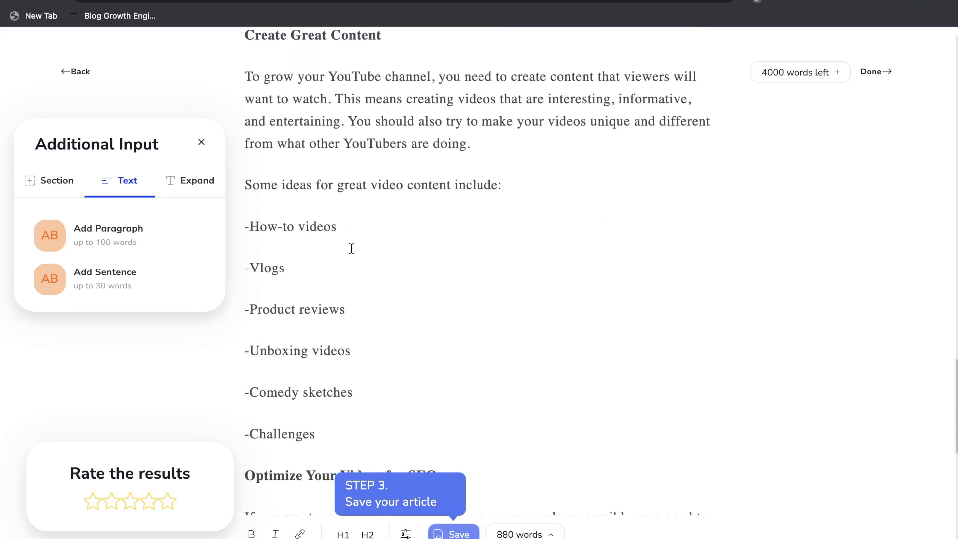
{"action": "scroll", "coordinate": [352, 247], "scroll_direction": "down", "scroll_amount": 1}
{"action": "mouse_move", "coordinate": [352, 371]}
{"action": "left_mouse_down"}
{"action": "mouse_move", "coordinate": [280, 190]}
{"action": "mouse_move", "coordinate": [246, 198]}
{"action": "left_mouse_up"}
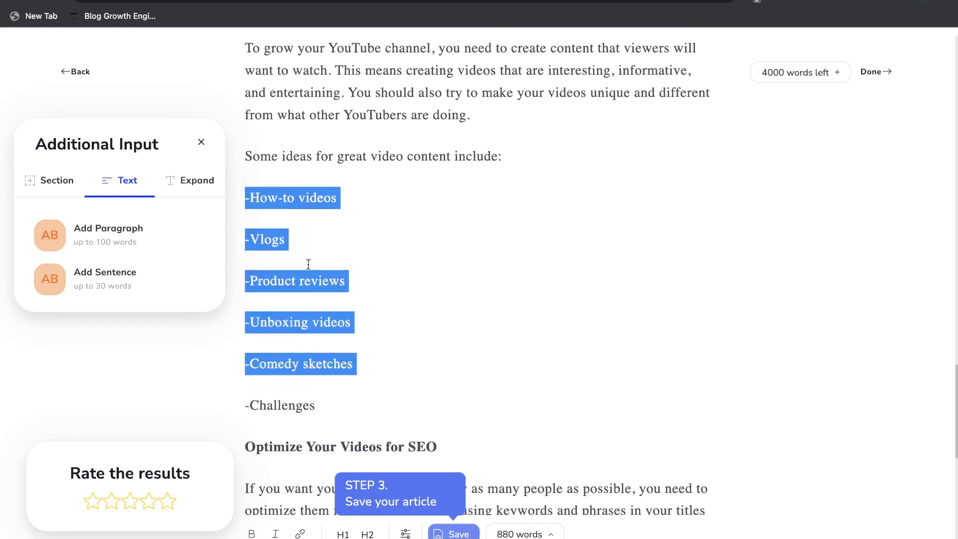
{"action": "scroll", "coordinate": [308, 265], "scroll_direction": "down", "scroll_amount": 5}
{"action": "triple_click", "coordinate": [303, 194]}
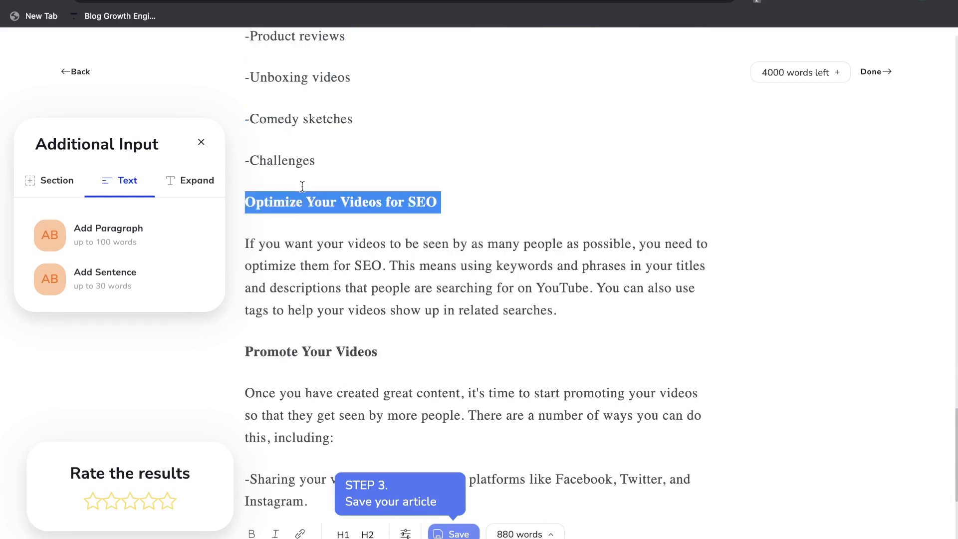
{"action": "scroll", "coordinate": [352, 299], "scroll_direction": "down", "scroll_amount": 1}
{"action": "triple_click", "coordinate": [349, 300]}
{"action": "scroll", "coordinate": [351, 301], "scroll_direction": "down", "scroll_amount": 4}
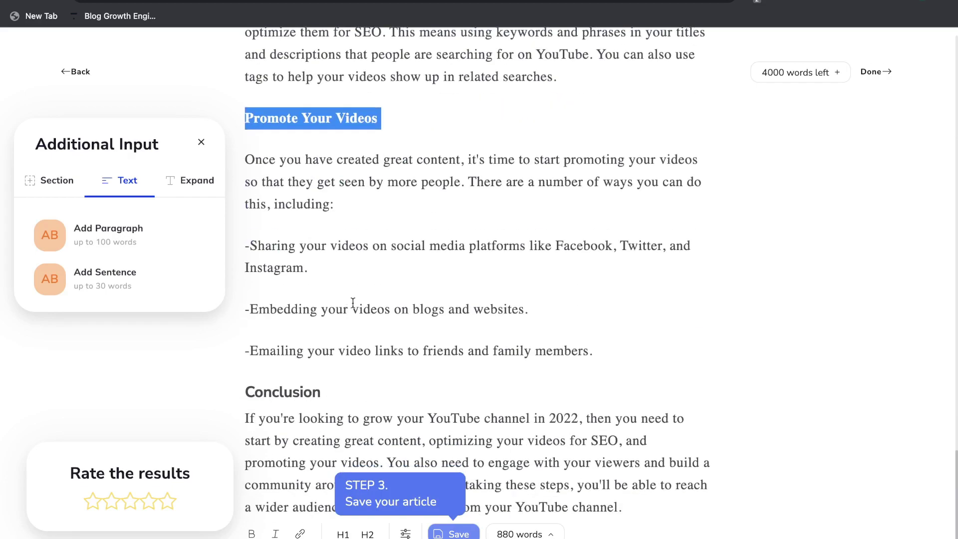
- Skim the whole article again from its title and introduction to the conclusion
{"action": "scroll", "coordinate": [351, 302], "scroll_direction": "up", "scroll_amount": 15}
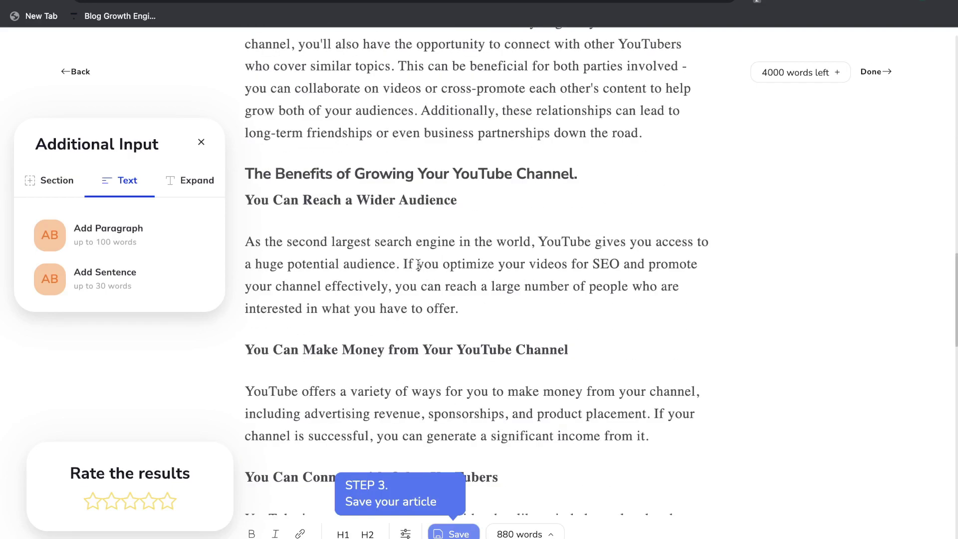
{"action": "scroll", "coordinate": [419, 264], "scroll_direction": "up", "scroll_amount": 10}
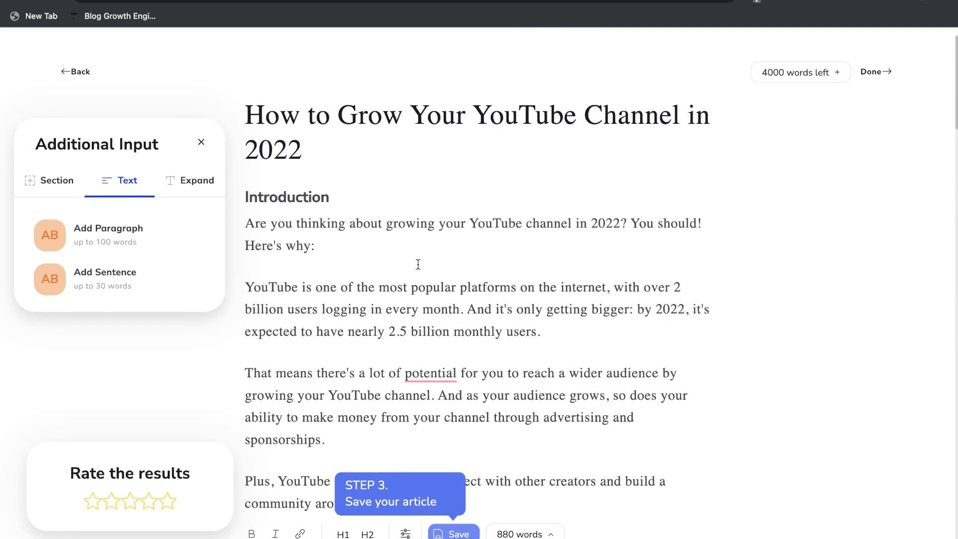
{"action": "scroll", "coordinate": [418, 264], "scroll_direction": "down", "scroll_amount": 9}
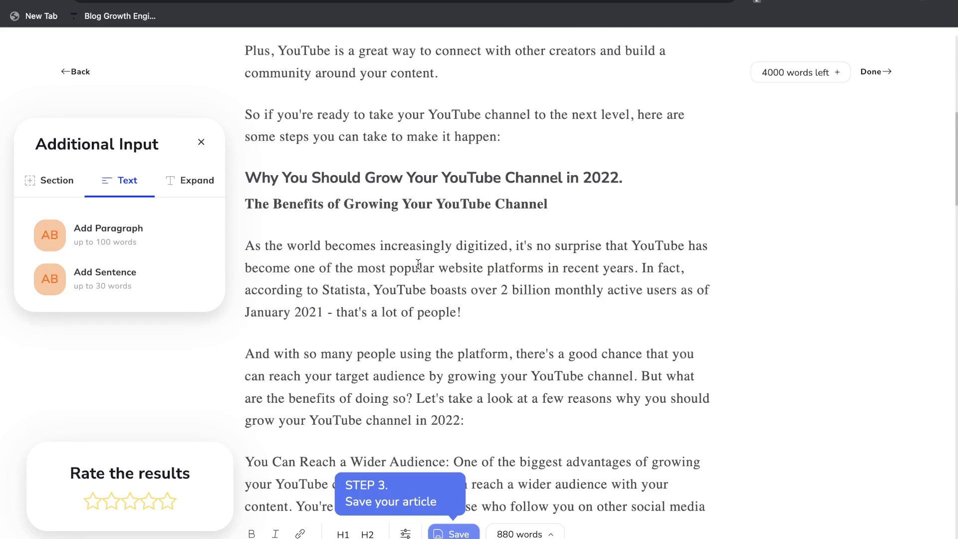
{"action": "scroll", "coordinate": [418, 264], "scroll_direction": "down", "scroll_amount": 12}
{"action": "scroll", "coordinate": [418, 265], "scroll_direction": "down", "scroll_amount": 4}
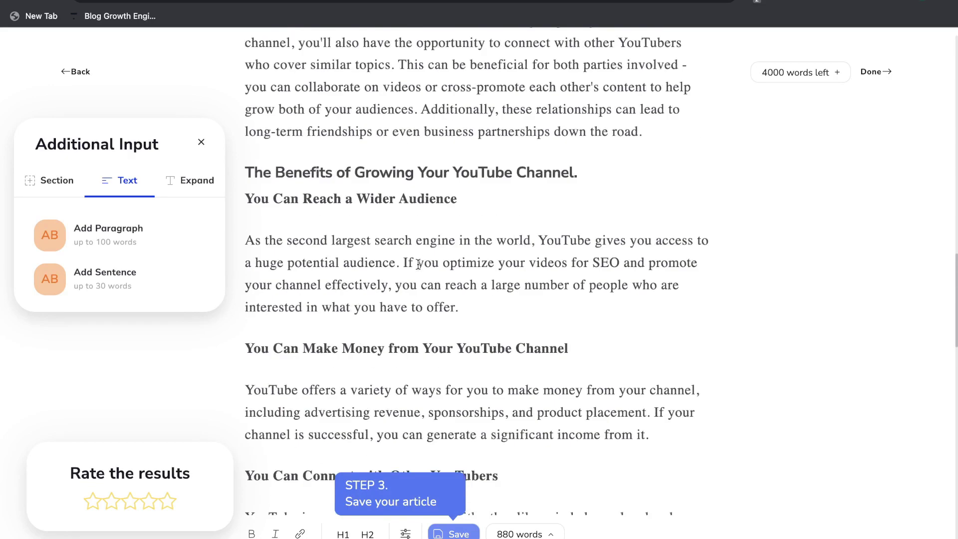
{"action": "scroll", "coordinate": [418, 264], "scroll_direction": "down", "scroll_amount": 1}
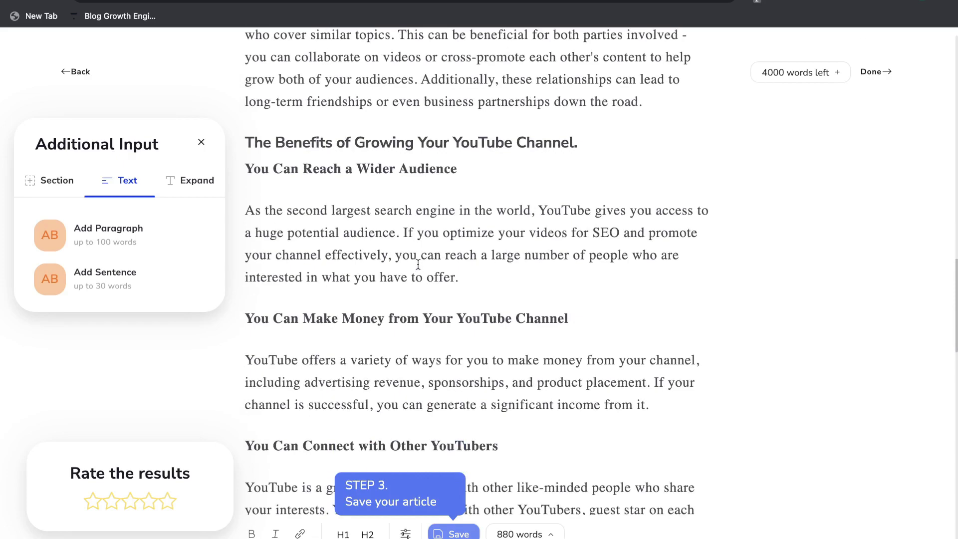
{"action": "scroll", "coordinate": [418, 265], "scroll_direction": "down", "scroll_amount": 10}
{"action": "scroll", "coordinate": [418, 265], "scroll_direction": "down", "scroll_amount": 12}
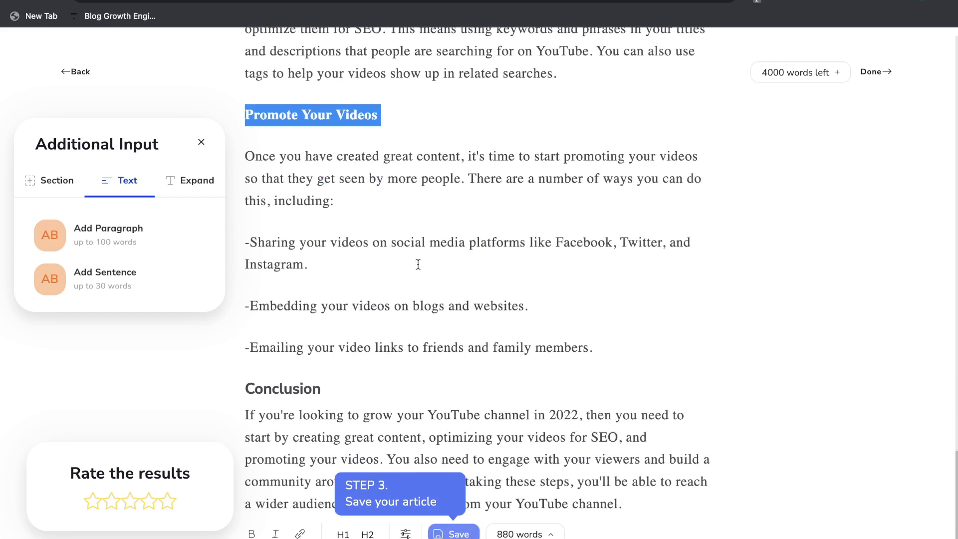
- Generate an additional paragraph from the "Optimize Your Videos for SEO" subheading and look over the text that follows it
{"action": "left_click", "coordinate": [160, 249]}
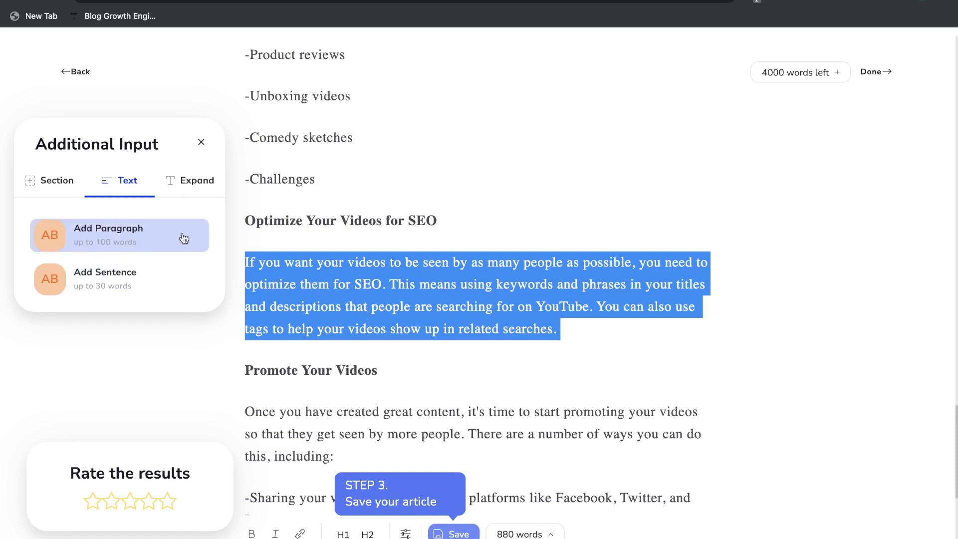
{"action": "triple_click", "coordinate": [310, 220]}
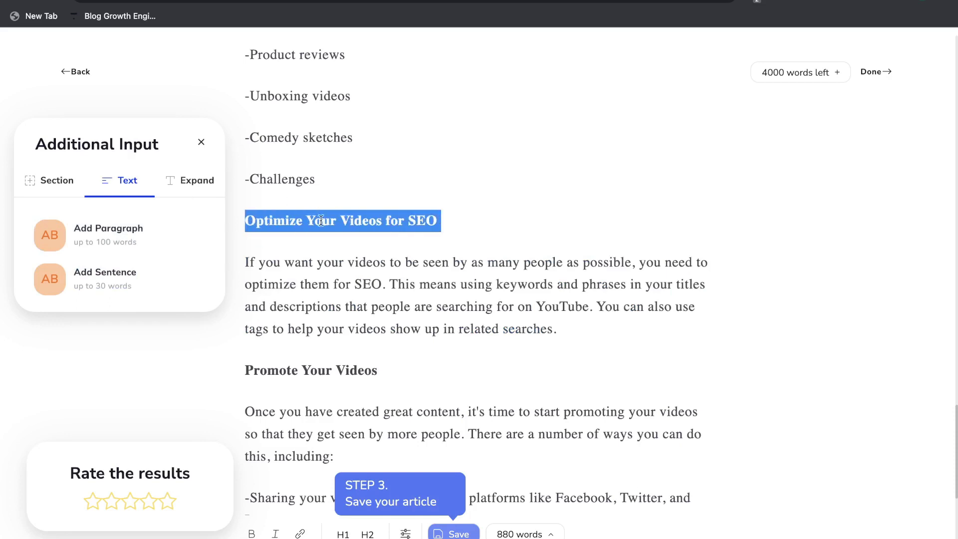
{"action": "left_click", "coordinate": [158, 243]}
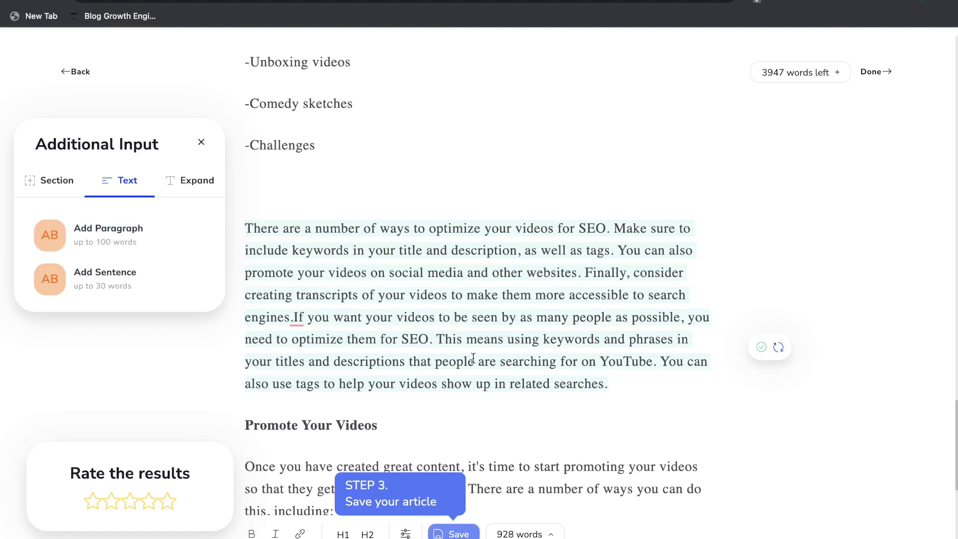
{"action": "scroll", "coordinate": [407, 332], "scroll_direction": "down", "scroll_amount": 5}
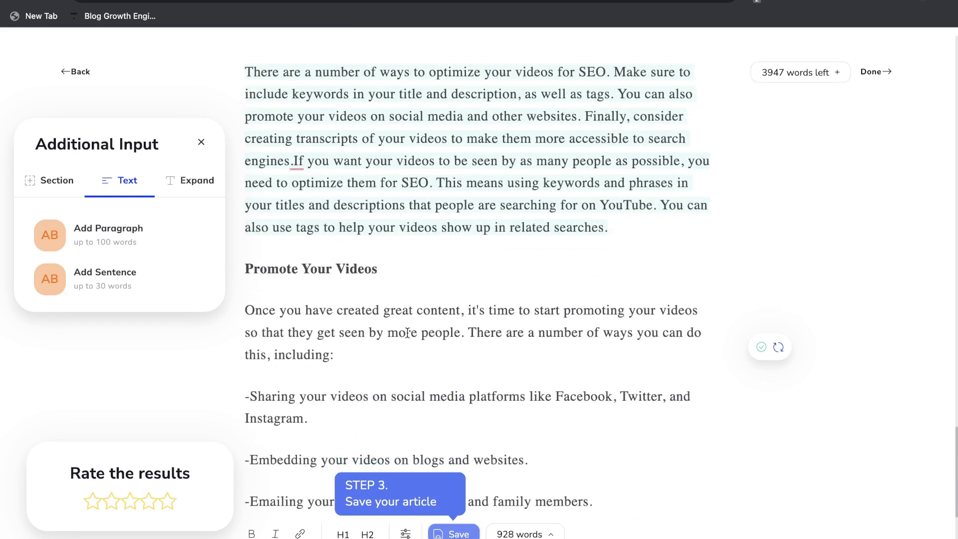
{"action": "scroll", "coordinate": [357, 320], "scroll_direction": "down", "scroll_amount": 2}
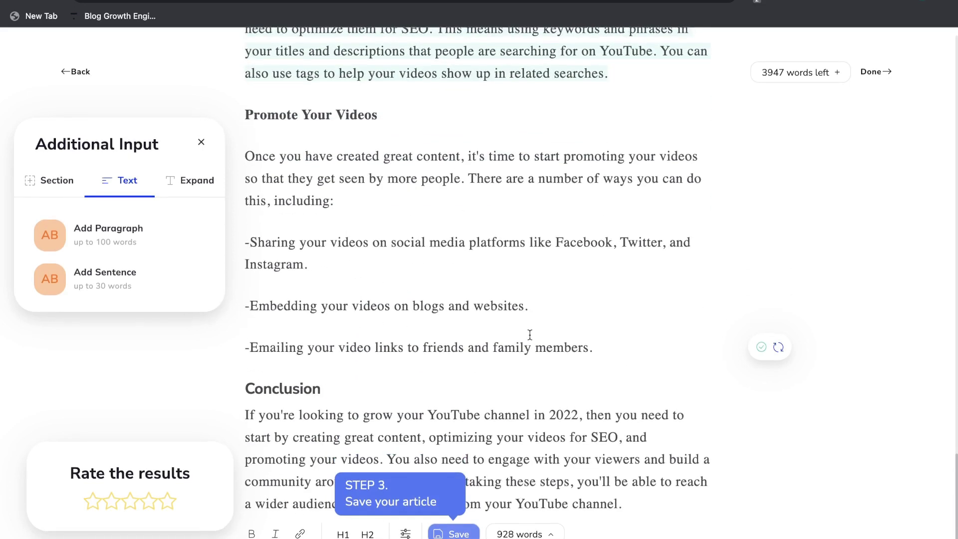
- Generate an additional sentence at the end of the paragraph under "You Can Connect with Other YouTubers"
{"action": "scroll", "coordinate": [696, 363], "scroll_direction": "up", "scroll_amount": 14}
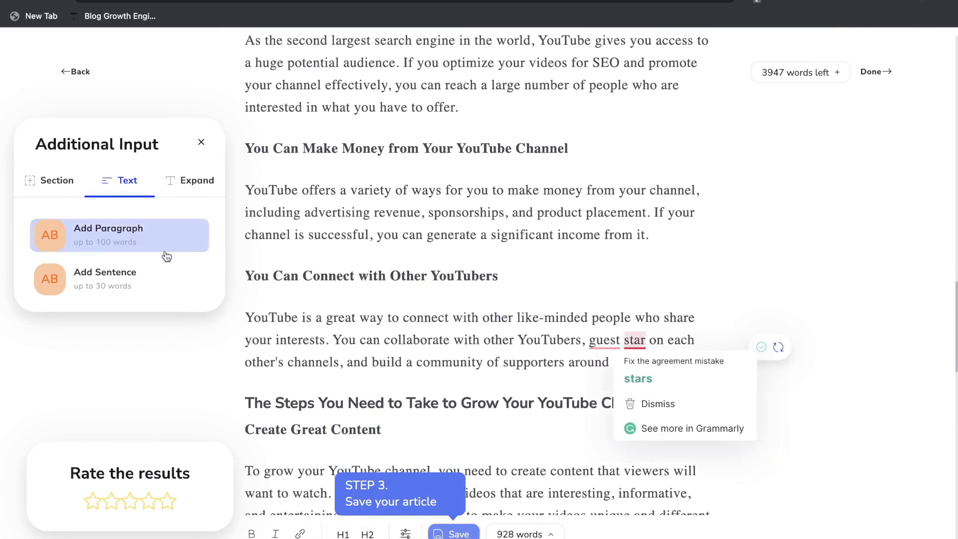
{"action": "left_click", "coordinate": [159, 281]}
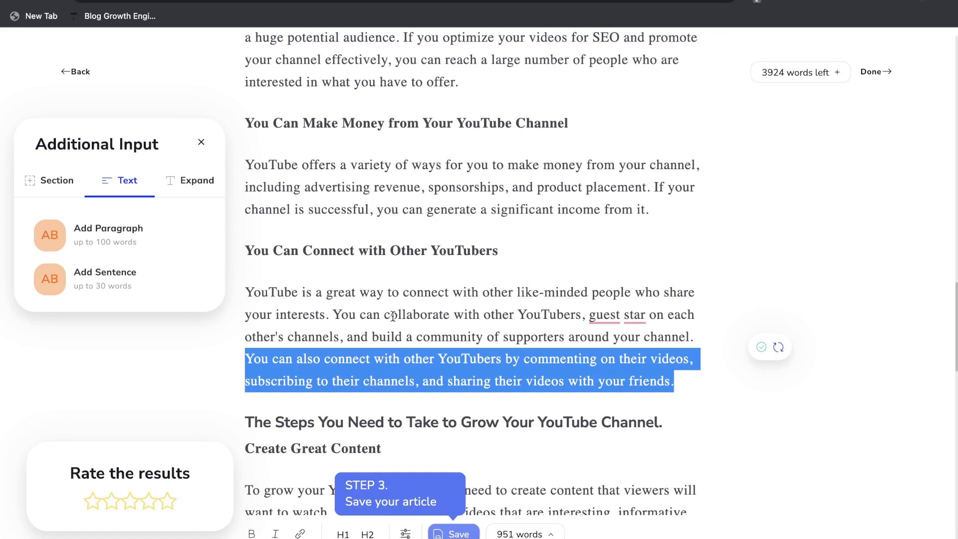
{"action": "scroll", "coordinate": [430, 332], "scroll_direction": "down", "scroll_amount": 3}
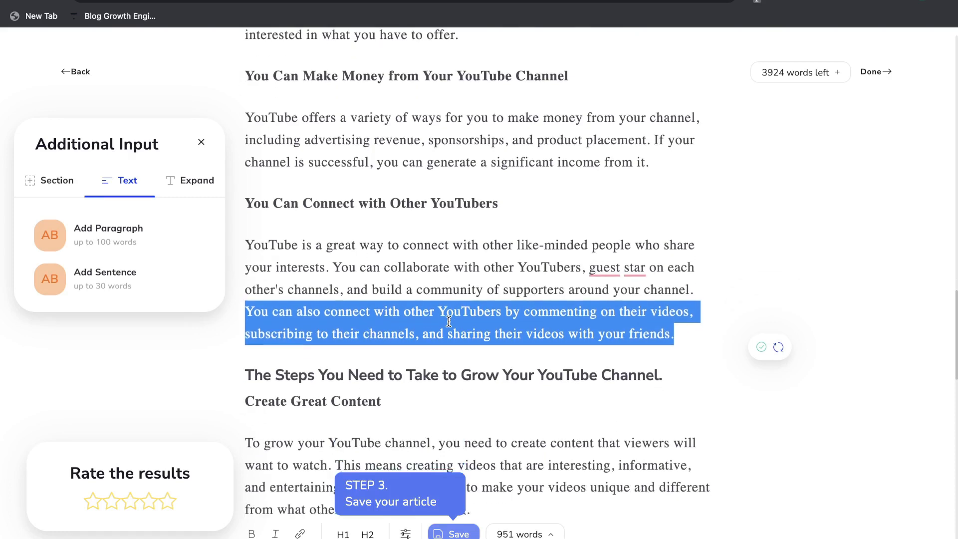
{"action": "scroll", "coordinate": [332, 338], "scroll_direction": "up", "scroll_amount": 2}
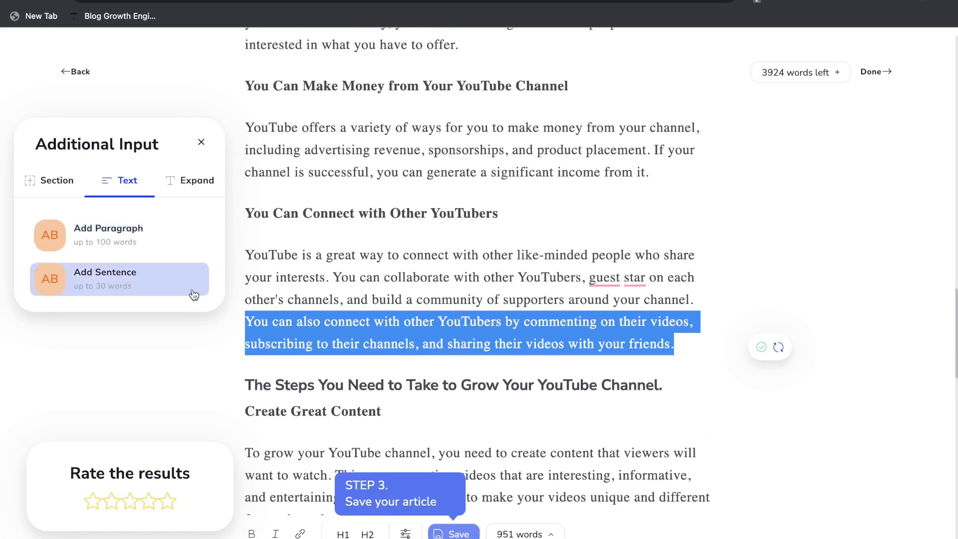
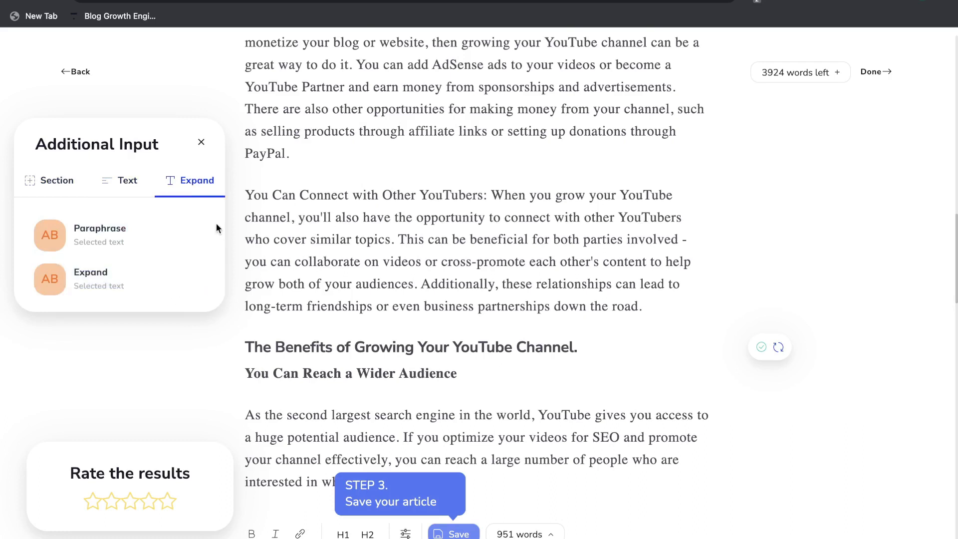
- Add a generated section named "how to find youtube video topics" after the "You Can Connect with Other YouTubers" paragraph
{"action": "left_click", "coordinate": [68, 181]}
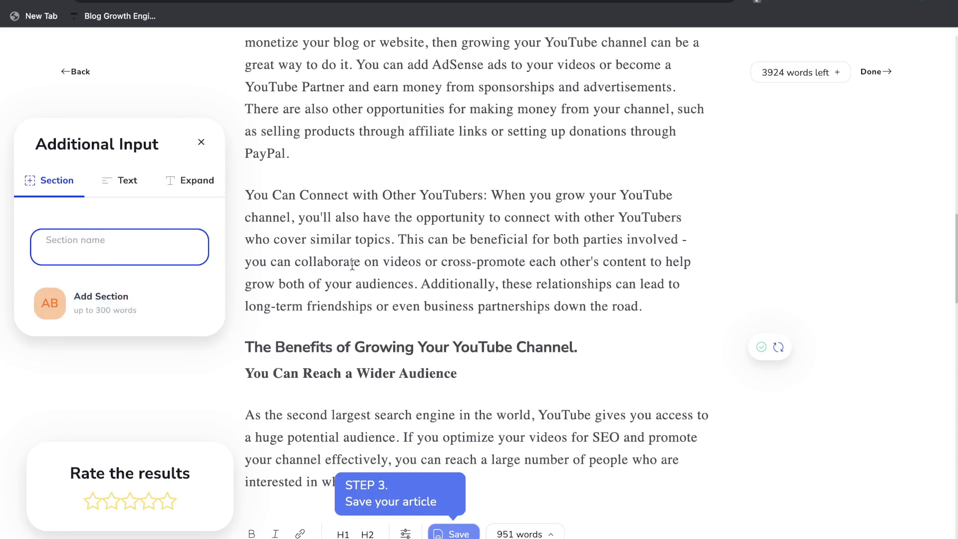
{"action": "scroll", "coordinate": [353, 265], "scroll_direction": "up", "scroll_amount": 15}
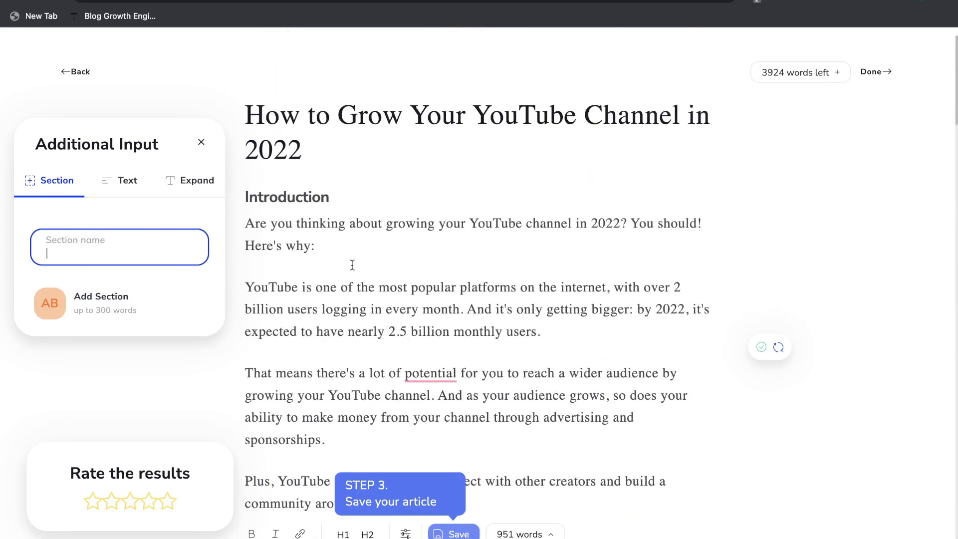
{"action": "scroll", "coordinate": [348, 323], "scroll_direction": "down", "scroll_amount": 8}
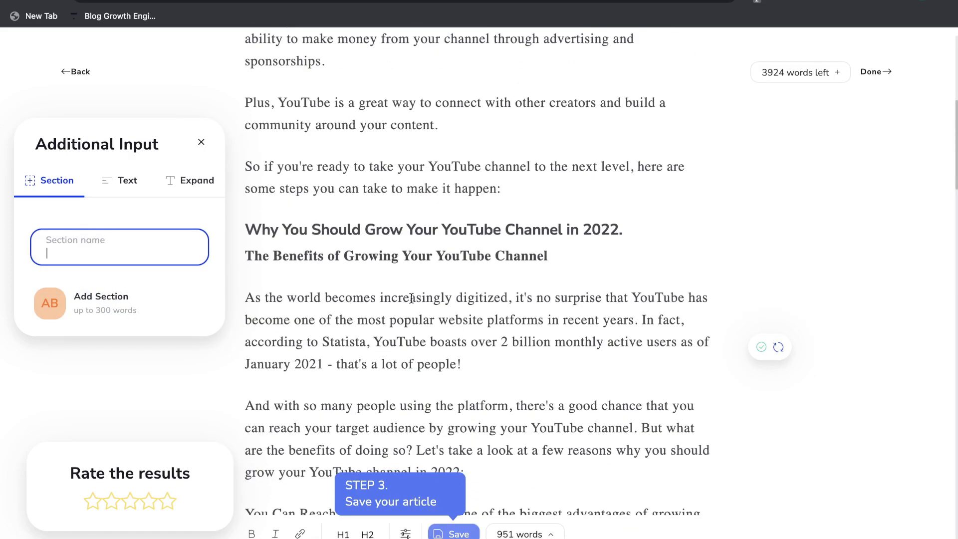
{"action": "scroll", "coordinate": [412, 299], "scroll_direction": "down", "scroll_amount": 1}
{"action": "scroll", "coordinate": [443, 217], "scroll_direction": "down", "scroll_amount": 14}
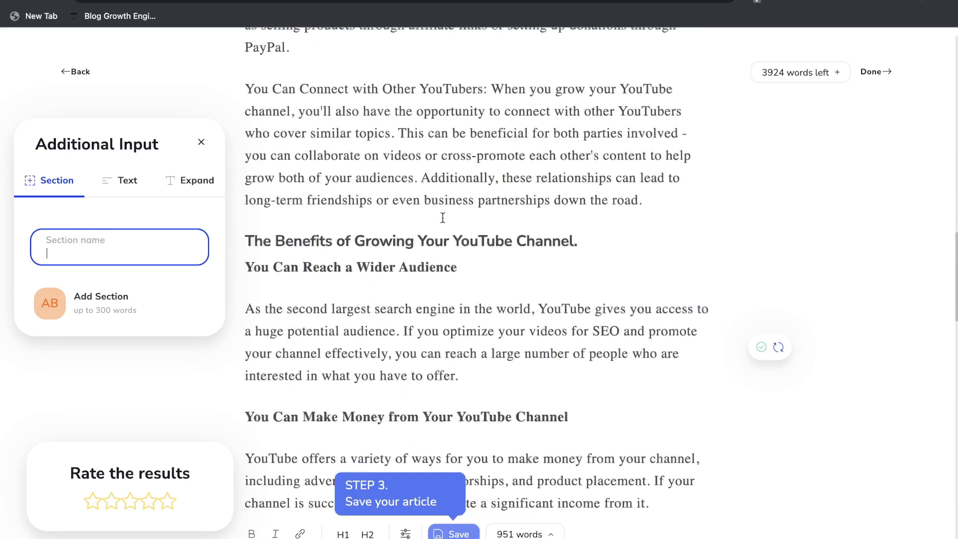
{"action": "scroll", "coordinate": [442, 217], "scroll_direction": "down", "scroll_amount": 4}
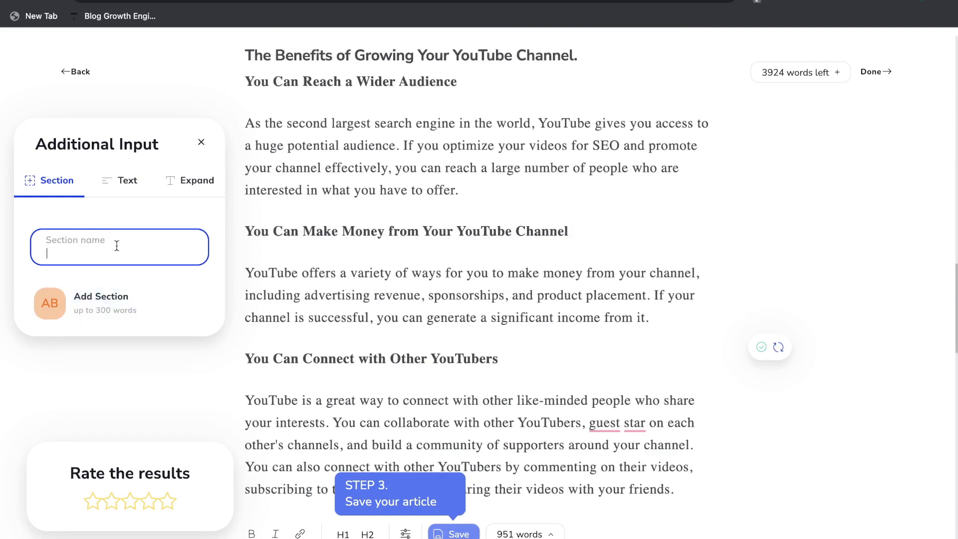
{"action": "type", "text": "how to find youtube video topics"}
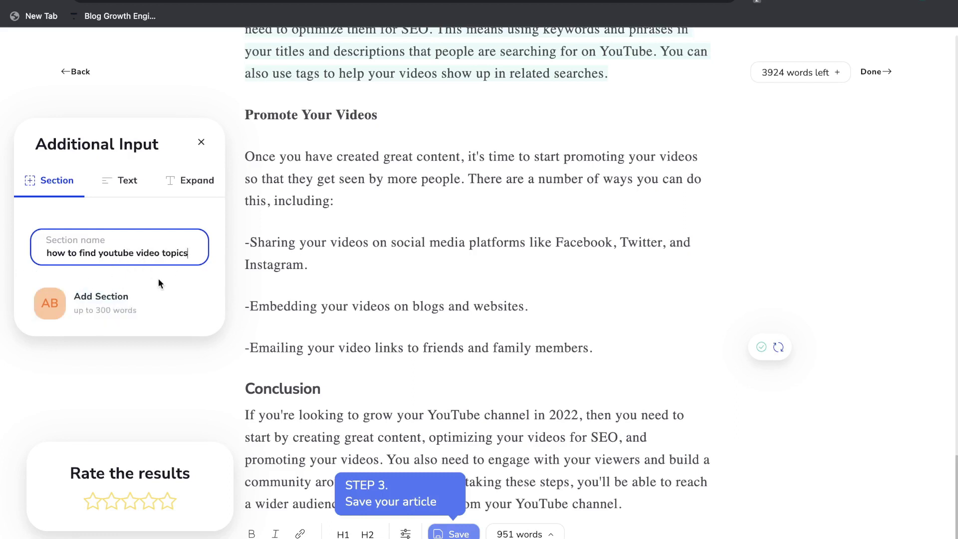
{"action": "left_click", "coordinate": [133, 304]}
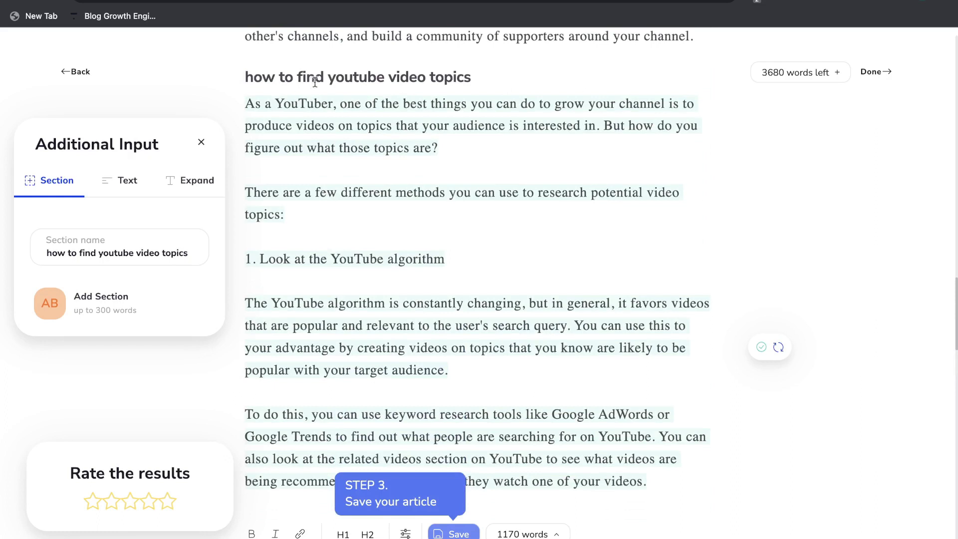
- Read through the new section on finding YouTube video topics, from its introduction through its three numbered methods
{"action": "scroll", "coordinate": [396, 107], "scroll_direction": "down", "scroll_amount": 1}
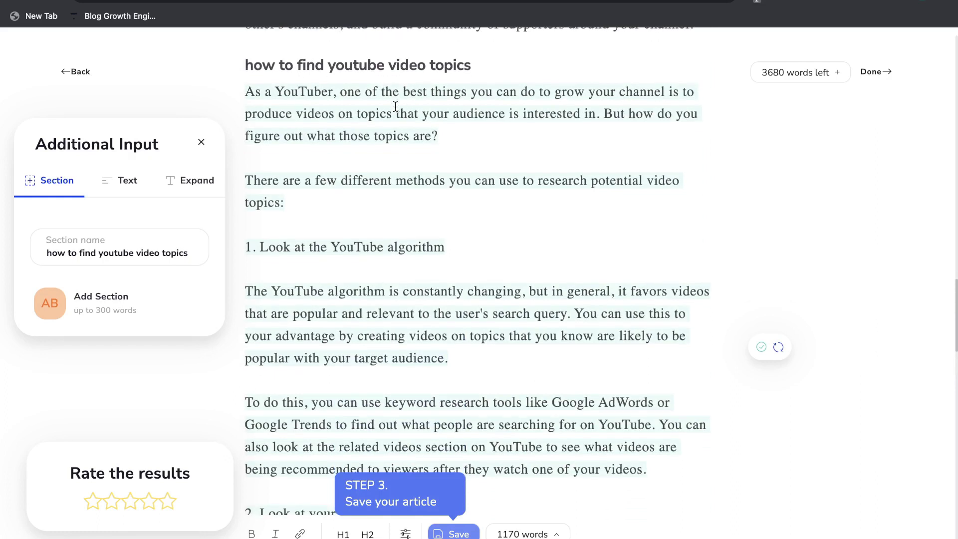
{"action": "scroll", "coordinate": [396, 107], "scroll_direction": "down", "scroll_amount": 1}
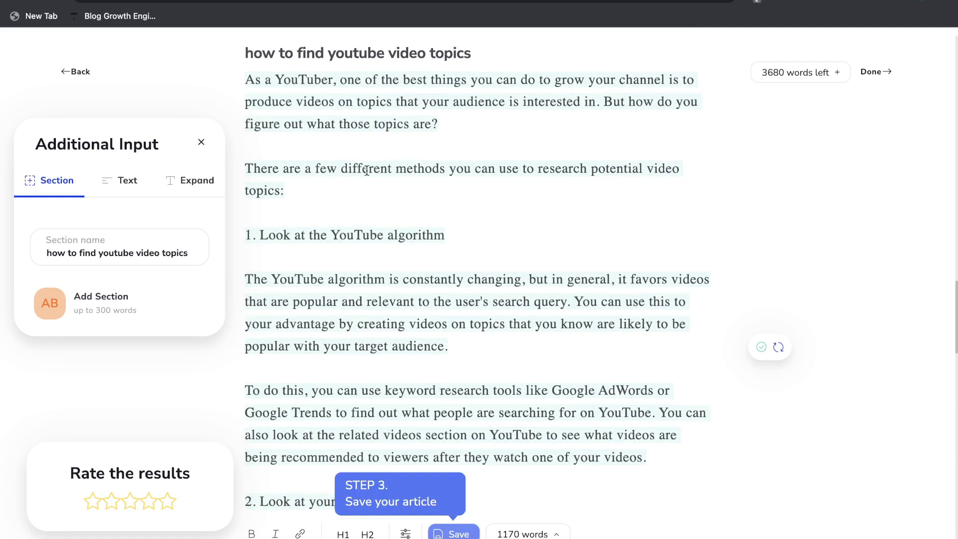
{"action": "scroll", "coordinate": [361, 196], "scroll_direction": "down", "scroll_amount": 2}
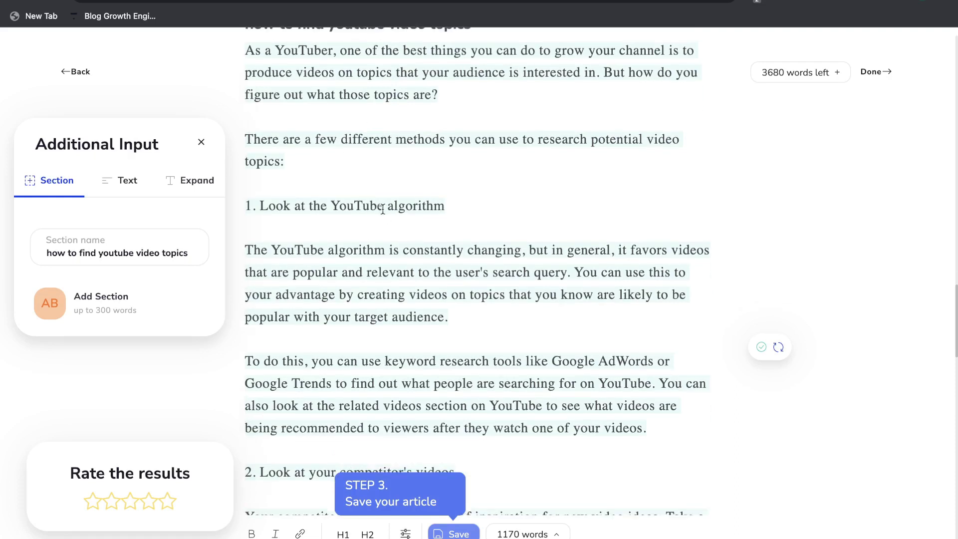
{"action": "scroll", "coordinate": [383, 209], "scroll_direction": "up", "scroll_amount": 4}
{"action": "scroll", "coordinate": [413, 199], "scroll_direction": "down", "scroll_amount": 4}
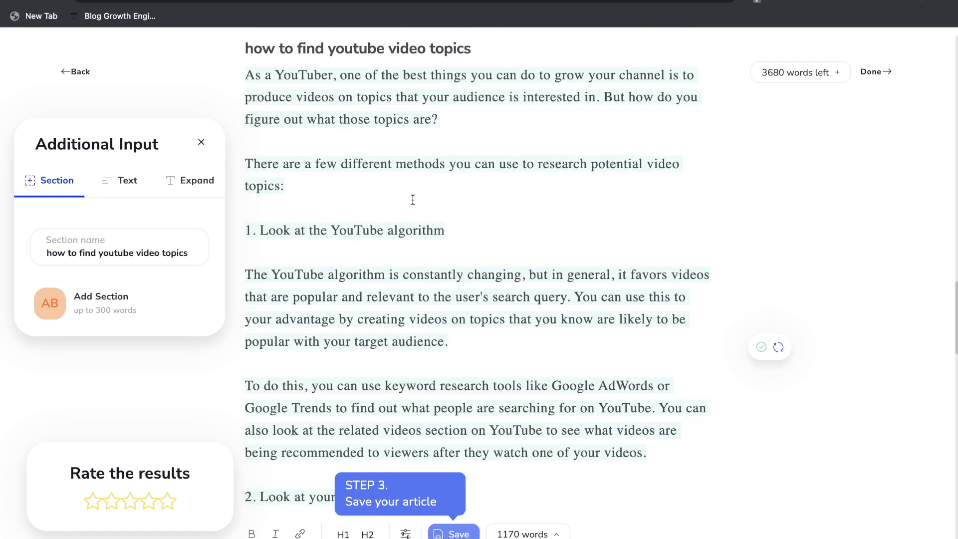
{"action": "left_click_drag", "start_coordinate": [261, 208], "coordinate": [436, 208]}
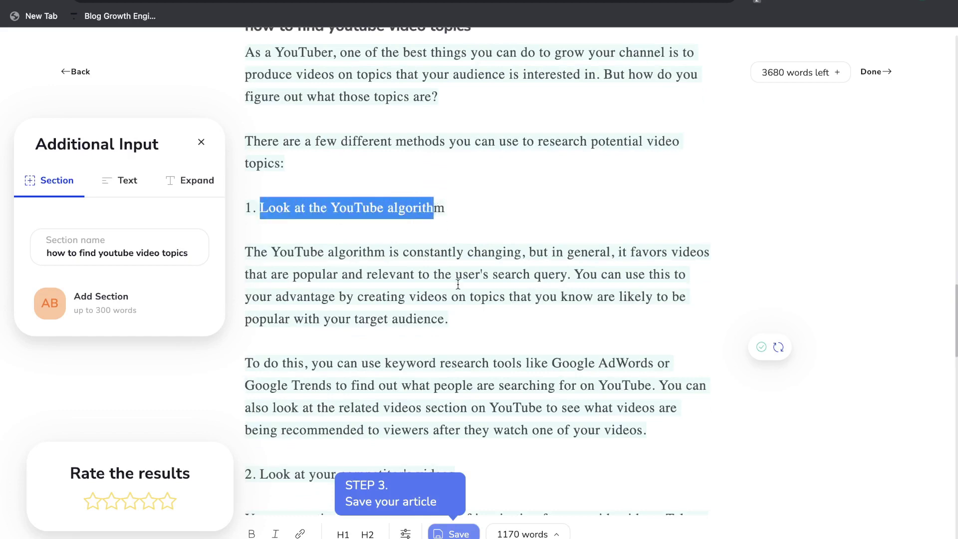
{"action": "scroll", "coordinate": [458, 284], "scroll_direction": "down", "scroll_amount": 5}
{"action": "scroll", "coordinate": [379, 359], "scroll_direction": "down", "scroll_amount": 7}
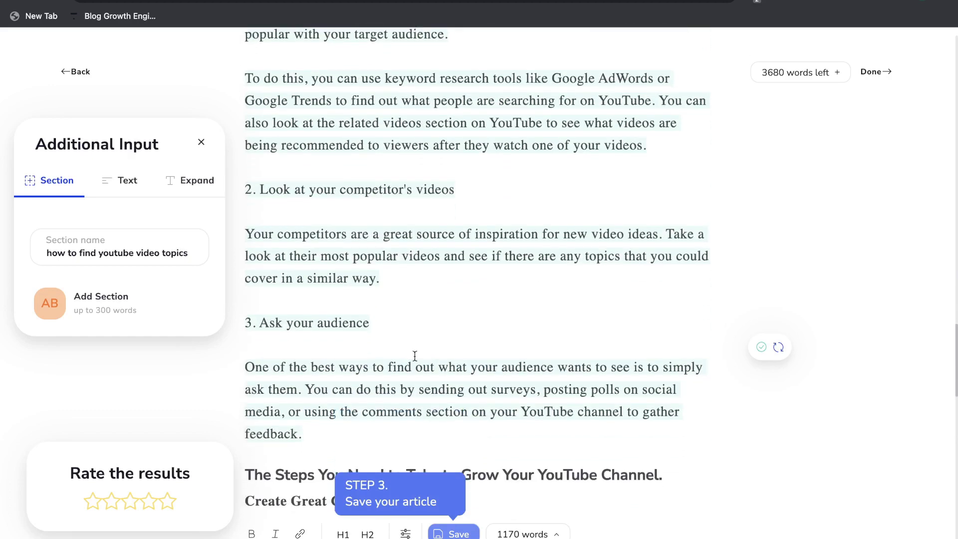
- Rewrite the heading of the new section in title case as "How To Find Youtube Video Topics"
{"action": "scroll", "coordinate": [374, 350], "scroll_direction": "up", "scroll_amount": 12}
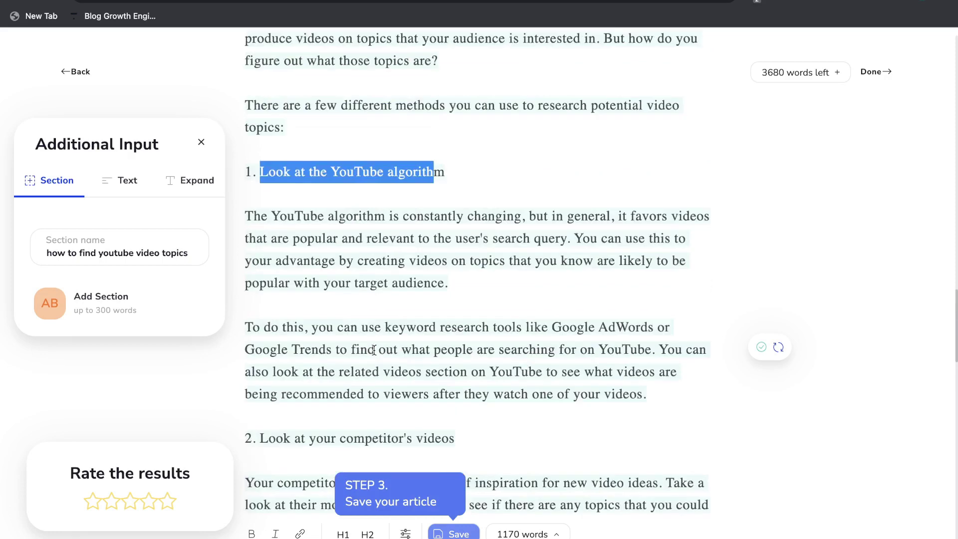
{"action": "scroll", "coordinate": [362, 147], "scroll_direction": "up", "scroll_amount": 4}
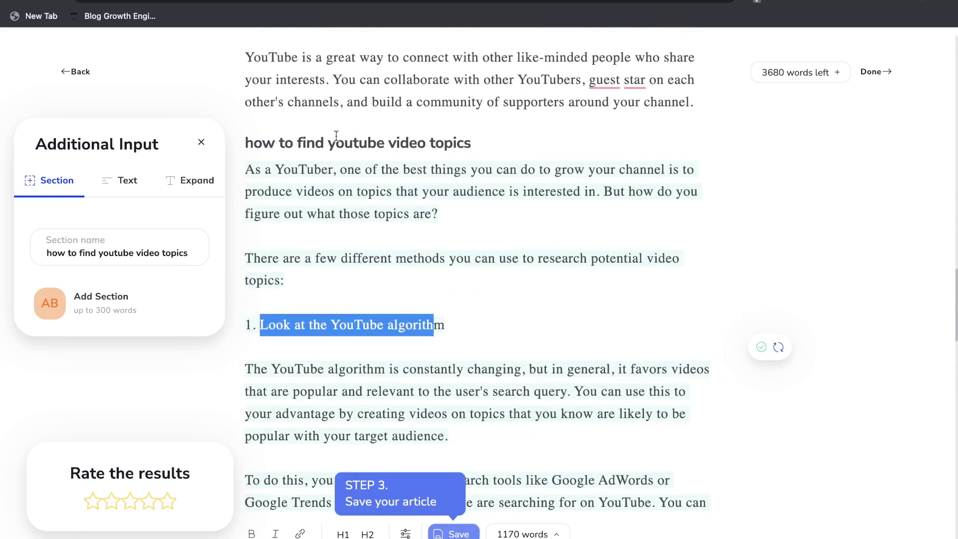
{"action": "triple_click", "coordinate": [336, 136]}
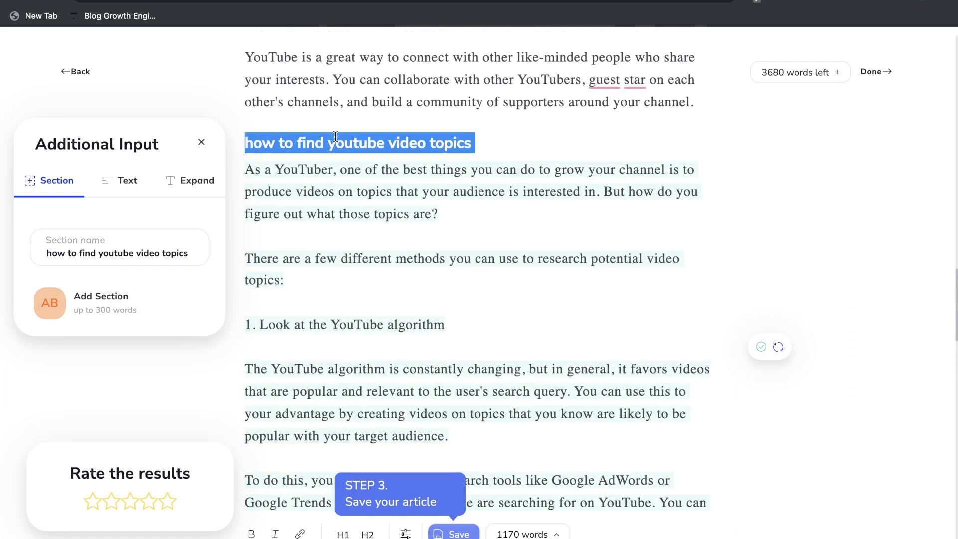
{"action": "type", "text": "How to Find youtube video topics"}
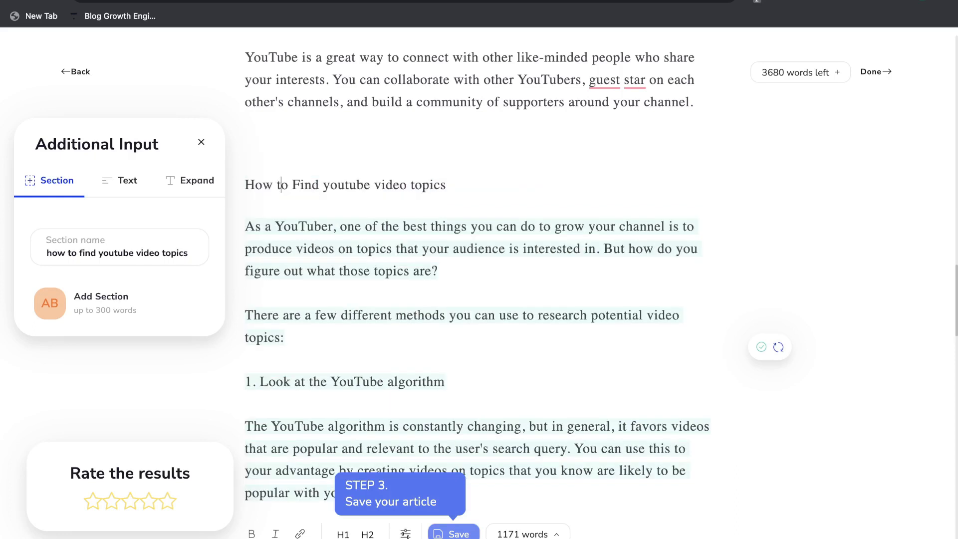
{"action": "key", "text": "BackSpace"}
{"action": "type", "text": "T"}
{"action": "key", "text": "Right"}
{"action": "key", "text": "Right"}
{"action": "key", "text": "Right"}
{"action": "key", "text": "Right"}
{"action": "key", "text": "Right"}
{"action": "key", "text": "Right"}
{"action": "key", "text": "Right"}
{"action": "key", "text": "Right"}
{"action": "key", "text": "BackSpace"}
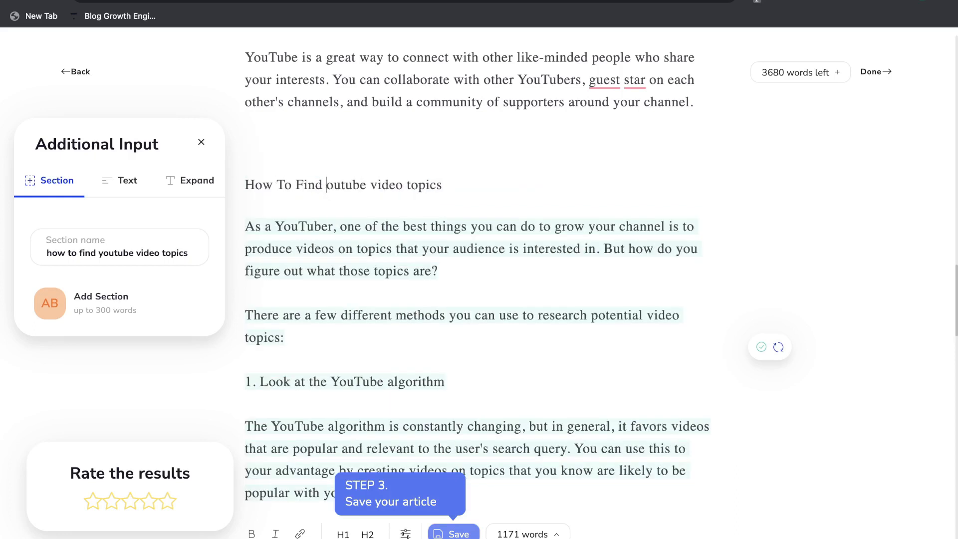
{"action": "type", "text": "Y"}
{"action": "key", "text": "BackSpace"}
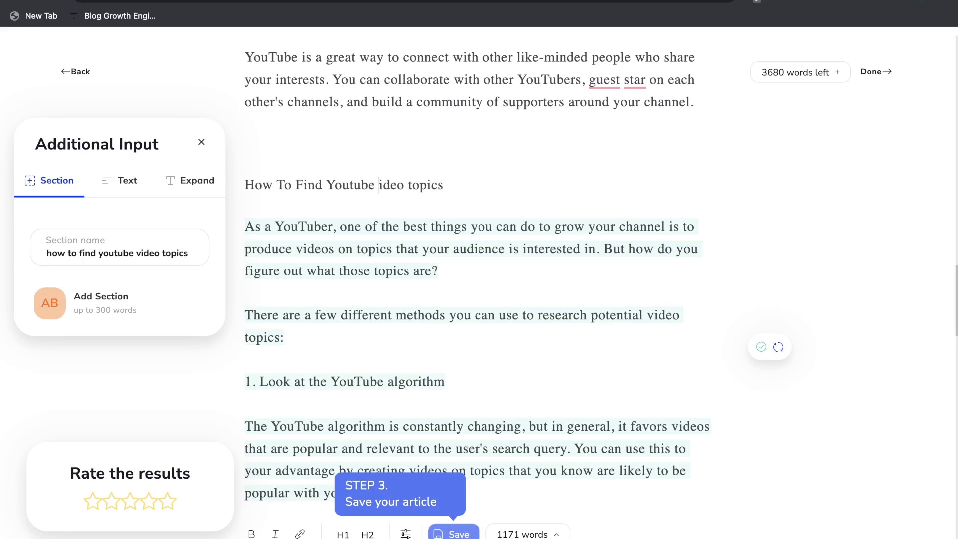
{"action": "type", "text": "V"}
{"action": "left_click", "coordinate": [422, 185]}
{"action": "key", "text": "BackSpace"}
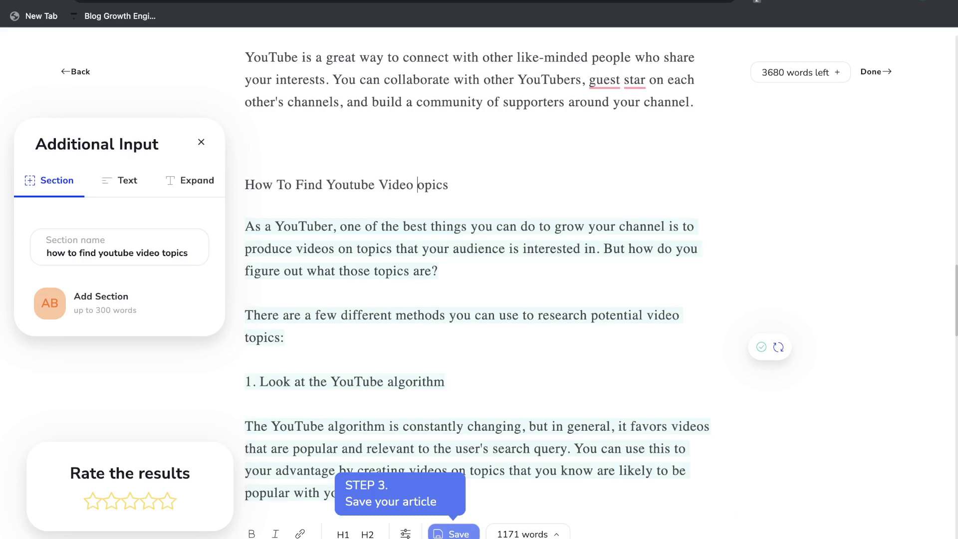
{"action": "type", "text": "T"}
- Expand the paragraph under the "You Can Reach a Wider Audience" subheading with the Expand tool
{"action": "scroll", "coordinate": [461, 252], "scroll_direction": "down", "scroll_amount": 3}
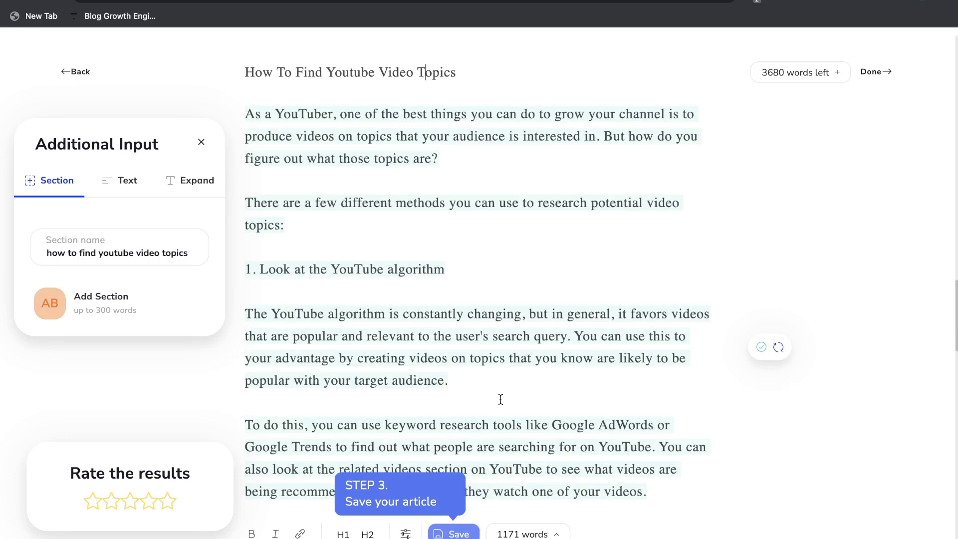
{"action": "scroll", "coordinate": [500, 399], "scroll_direction": "down", "scroll_amount": 20}
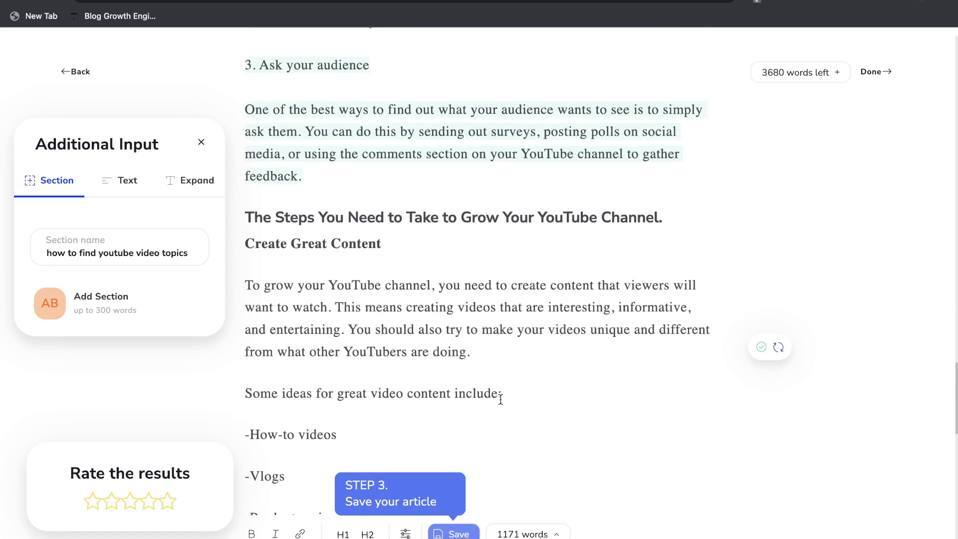
{"action": "left_click", "coordinate": [430, 272]}
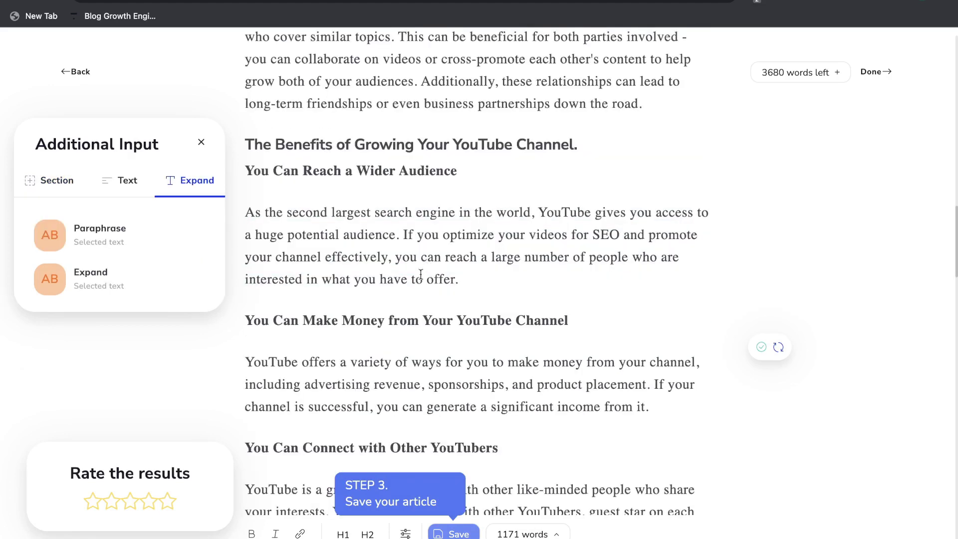
{"action": "triple_click", "coordinate": [433, 258]}
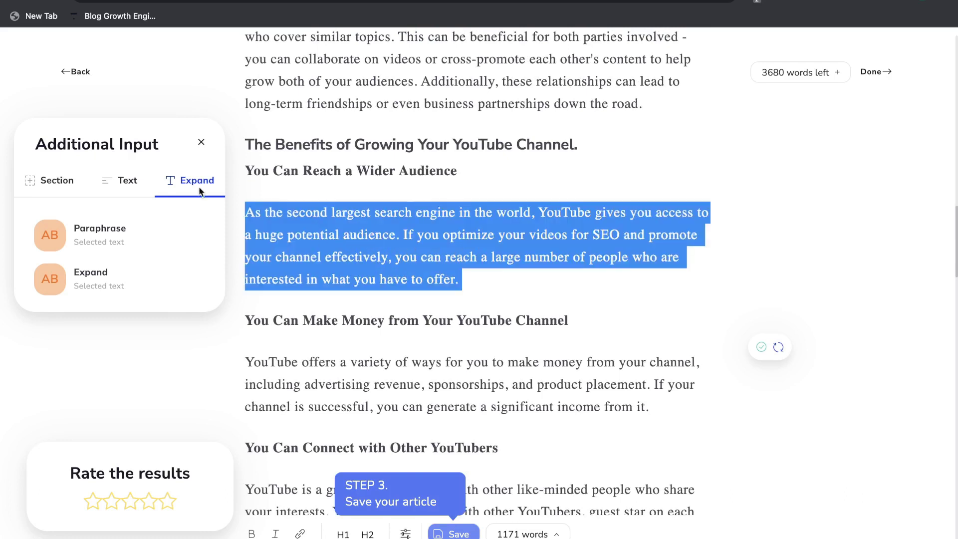
{"action": "left_click", "coordinate": [144, 279]}
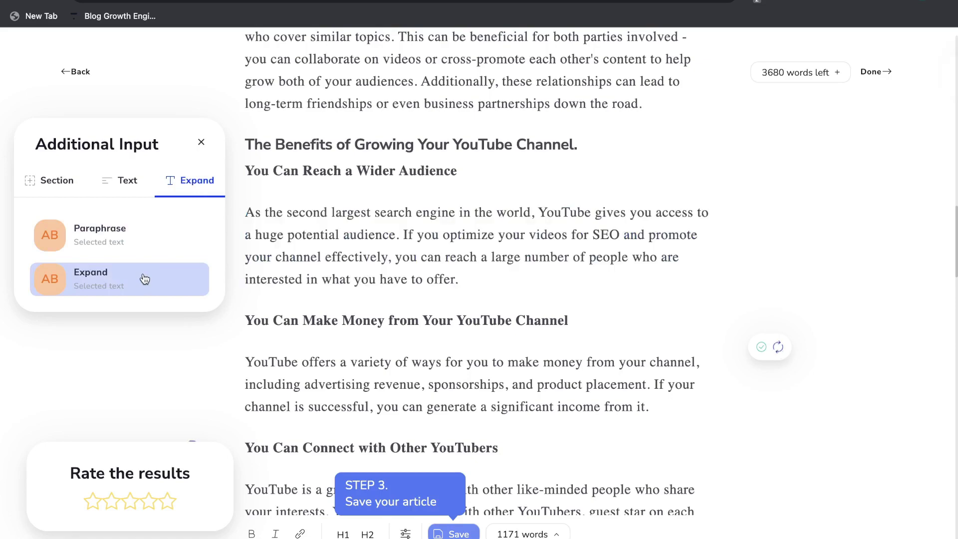
- Finish editing the article and open the Product category of writing tools
{"action": "scroll", "coordinate": [261, 219], "scroll_direction": "up", "scroll_amount": 15}
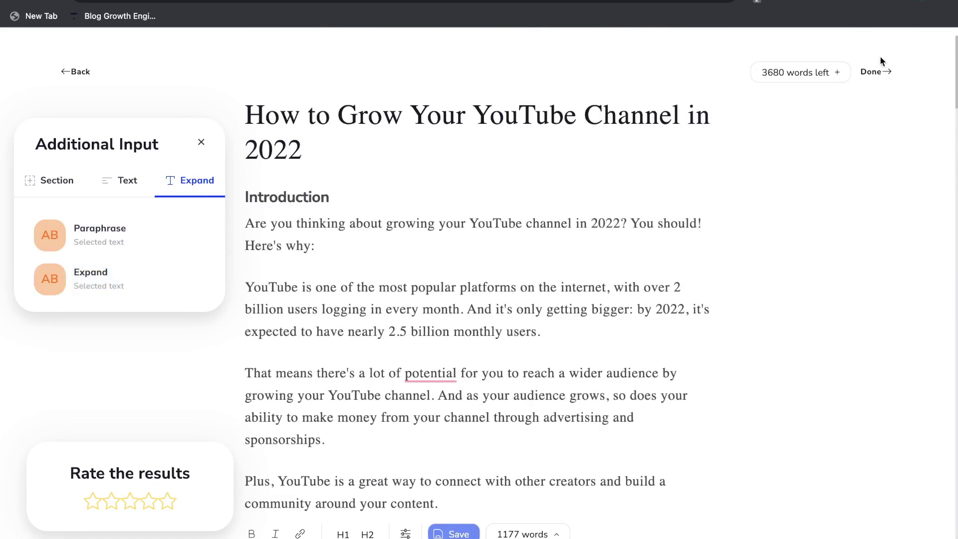
{"action": "left_click", "coordinate": [877, 71]}
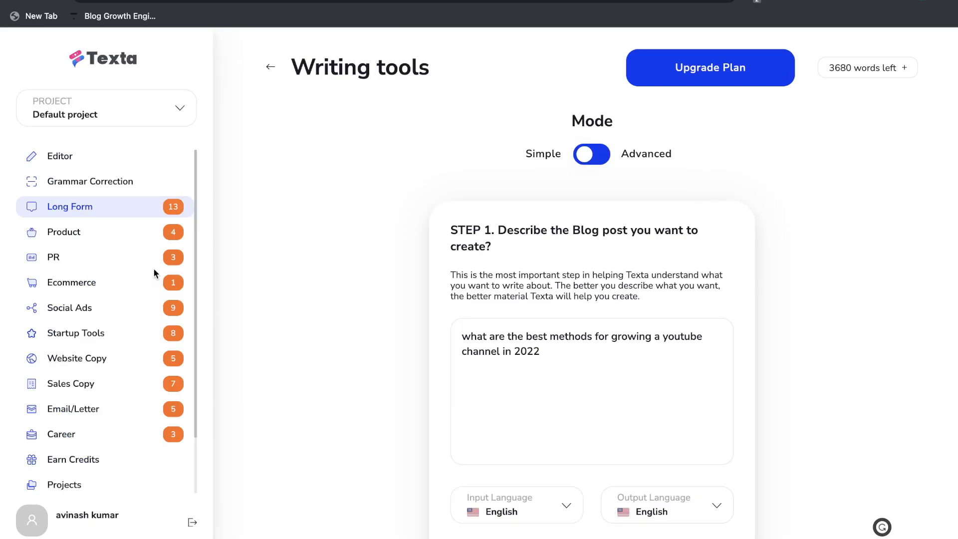
{"action": "left_click", "coordinate": [102, 232]}
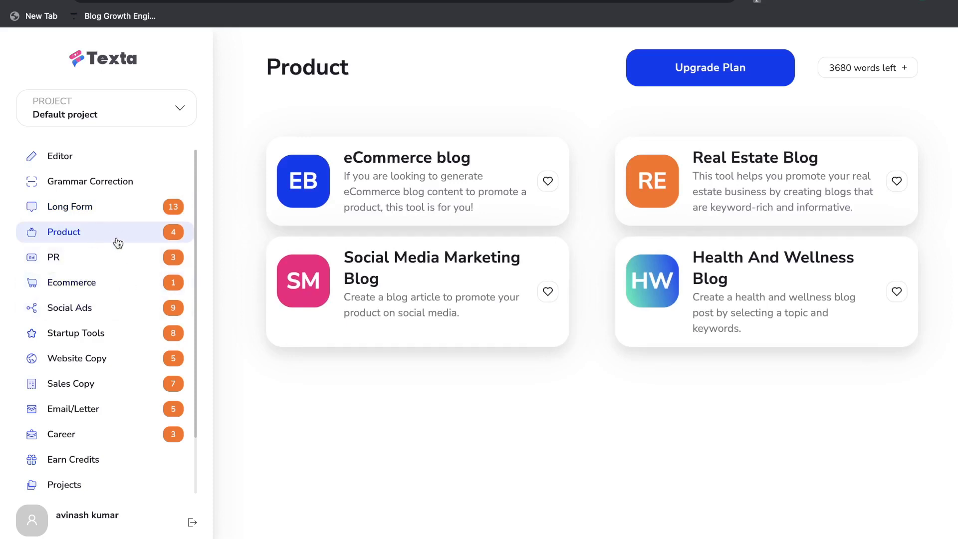
{"action": "scroll", "coordinate": [115, 244], "scroll_direction": "down", "scroll_amount": 1}
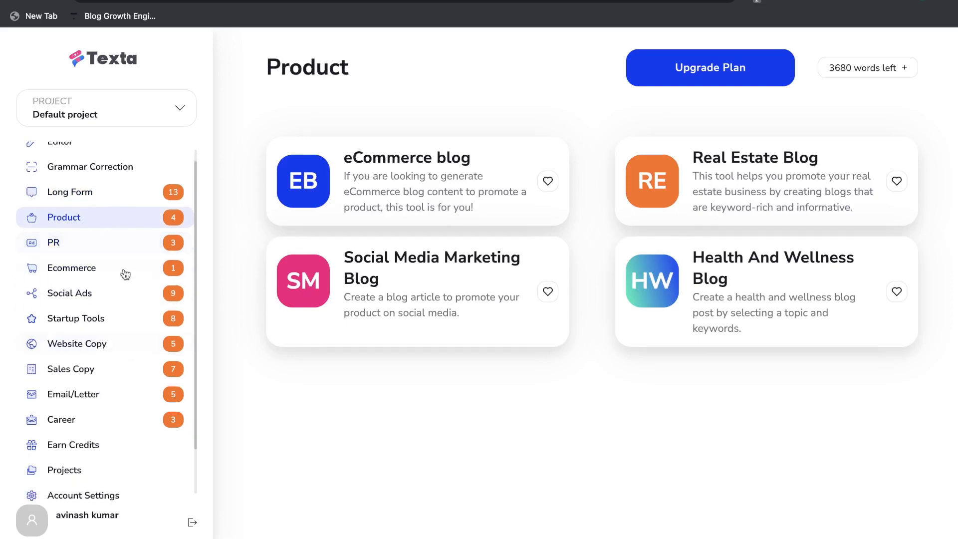
{"action": "scroll", "coordinate": [122, 267], "scroll_direction": "up", "scroll_amount": 1}
- Look through the writing tools in the Long Form category, from Academic Article to the lifestyle and how-to blog tools
{"action": "left_click", "coordinate": [70, 206]}
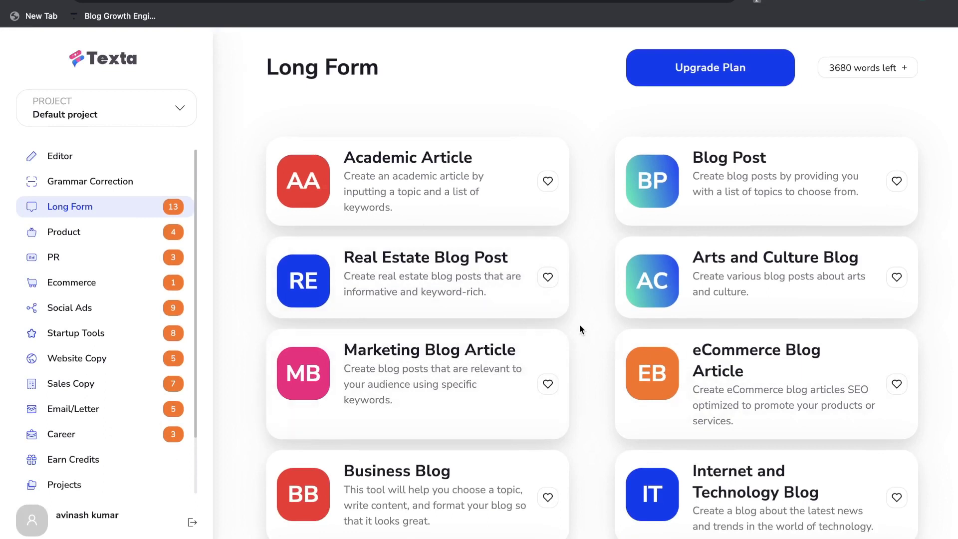
{"action": "scroll", "coordinate": [580, 327], "scroll_direction": "down", "scroll_amount": 1}
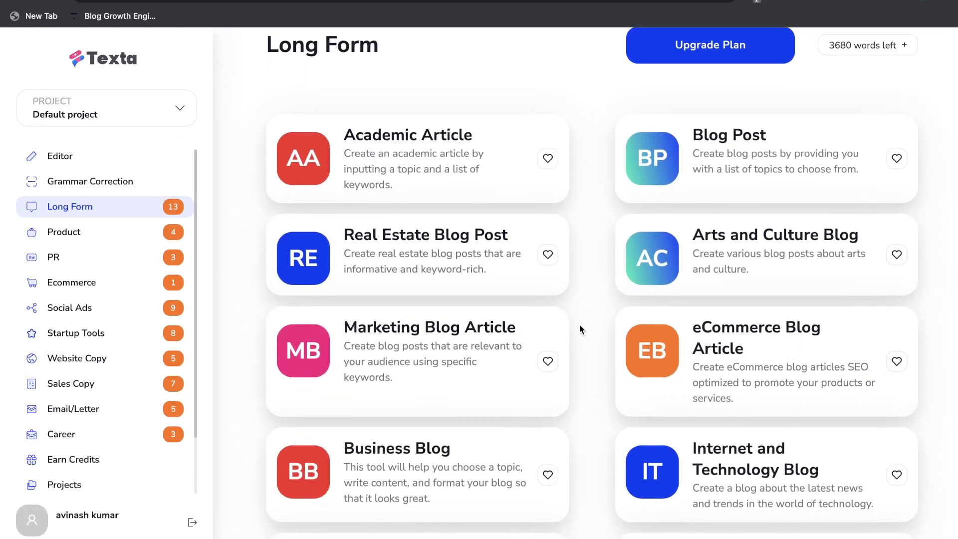
{"action": "scroll", "coordinate": [578, 285], "scroll_direction": "down", "scroll_amount": 1}
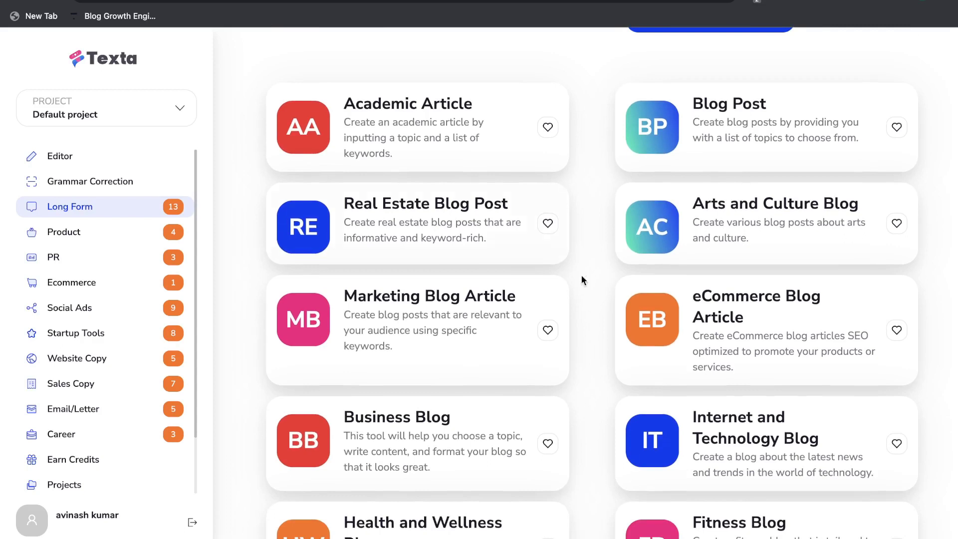
{"action": "scroll", "coordinate": [596, 275], "scroll_direction": "up", "scroll_amount": 1}
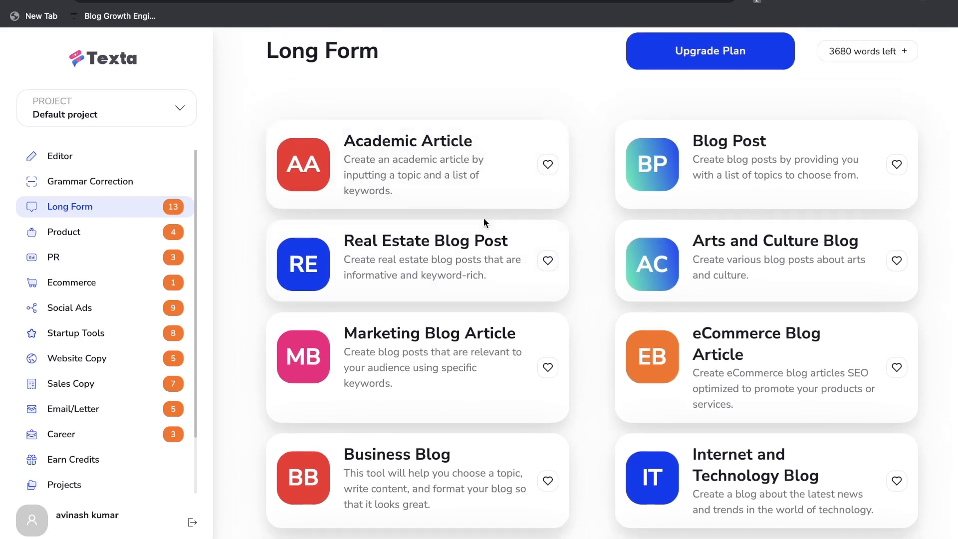
{"action": "scroll", "coordinate": [483, 224], "scroll_direction": "down", "scroll_amount": 1}
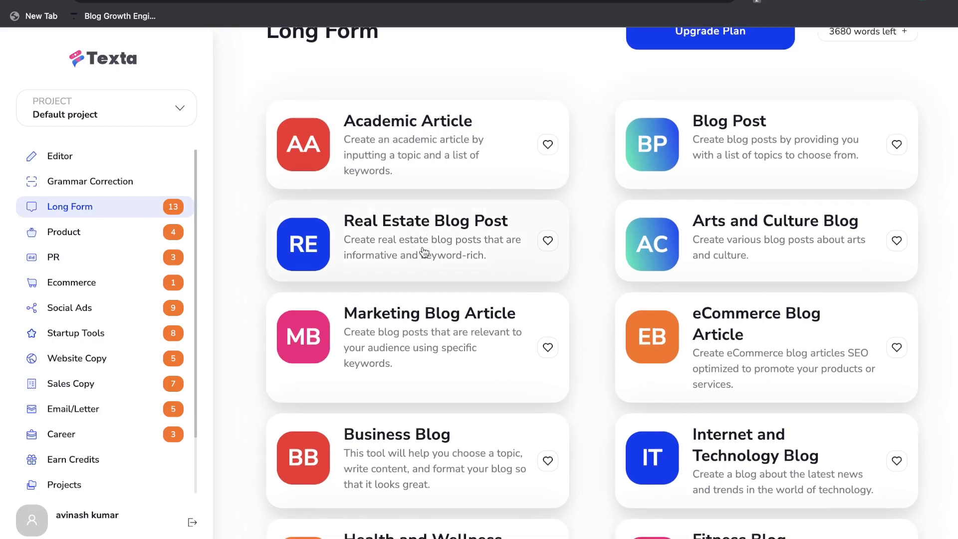
{"action": "scroll", "coordinate": [424, 252], "scroll_direction": "down", "scroll_amount": 1}
{"action": "scroll", "coordinate": [437, 304], "scroll_direction": "down", "scroll_amount": 1}
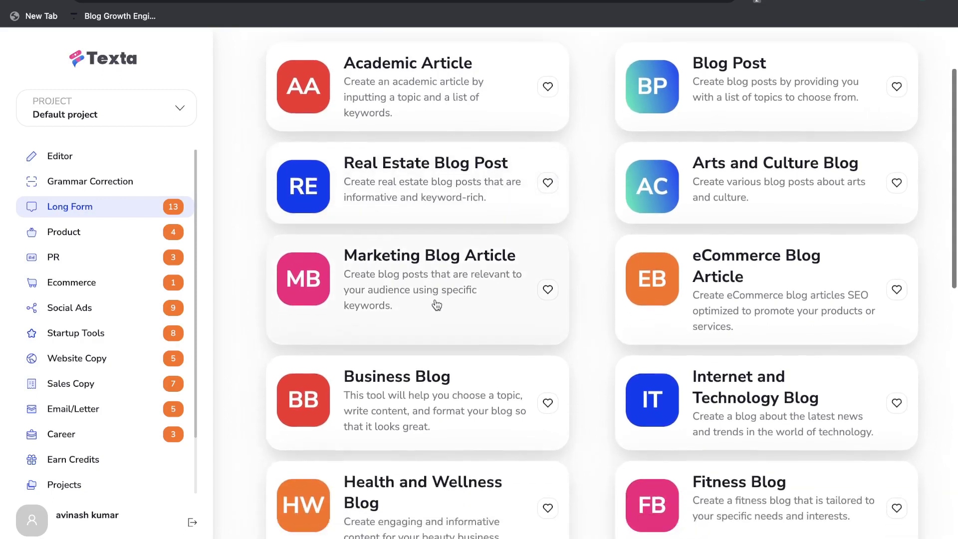
{"action": "scroll", "coordinate": [432, 272], "scroll_direction": "down", "scroll_amount": 1}
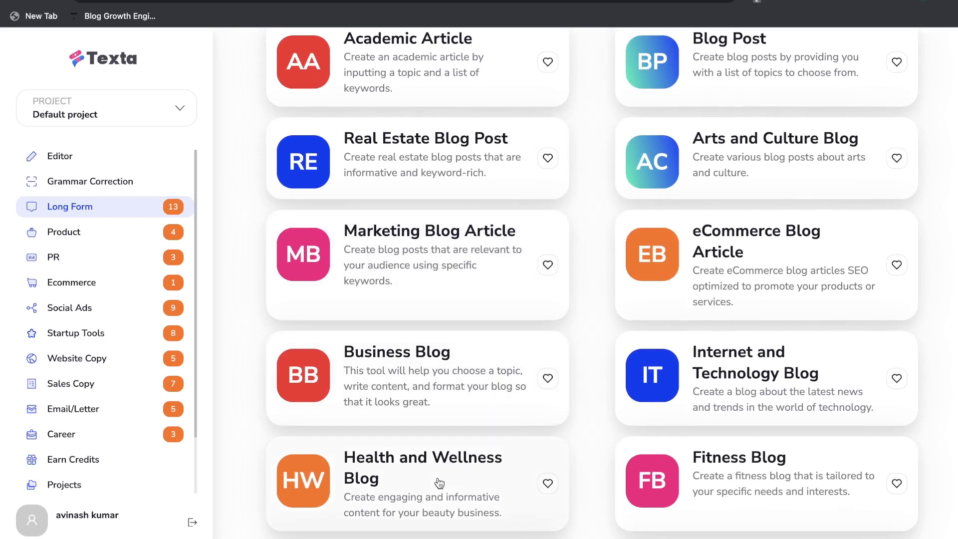
{"action": "scroll", "coordinate": [440, 482], "scroll_direction": "down", "scroll_amount": 2}
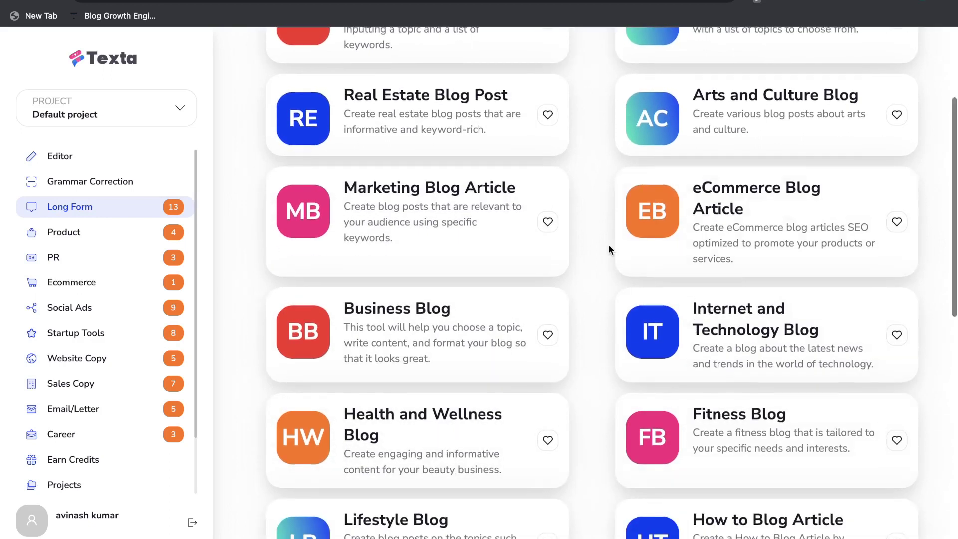
{"action": "scroll", "coordinate": [609, 248], "scroll_direction": "up", "scroll_amount": 4}
{"action": "scroll", "coordinate": [609, 248], "scroll_direction": "up", "scroll_amount": 1}
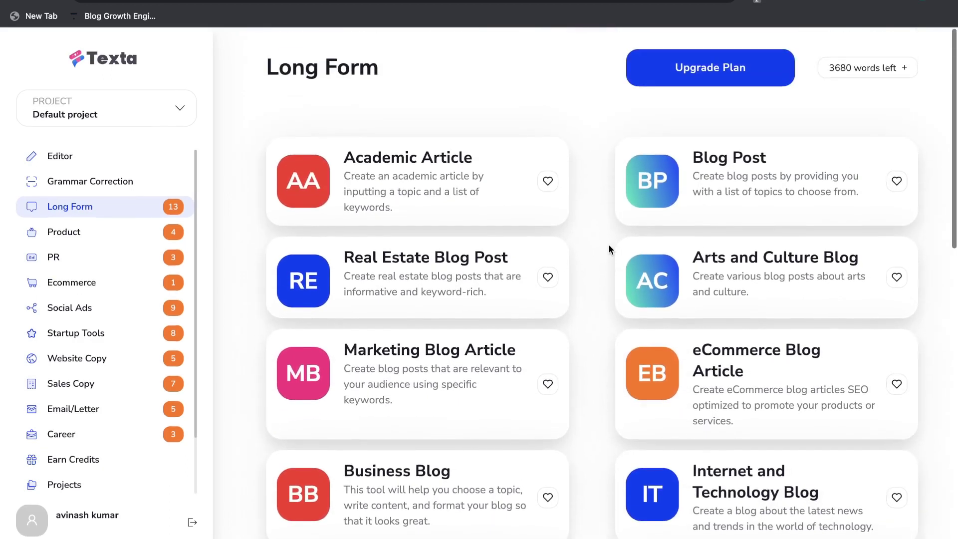
{"action": "scroll", "coordinate": [609, 247], "scroll_direction": "down", "scroll_amount": 1}
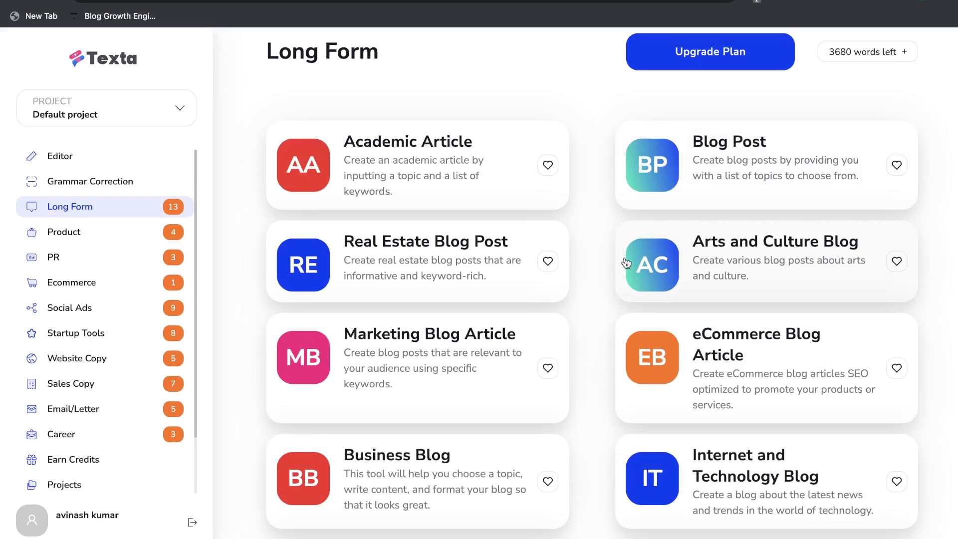
- Look over the tools in the Product, Ecommerce and Social Ads categories, down to LinkedIn Ads
{"action": "left_click", "coordinate": [103, 233]}
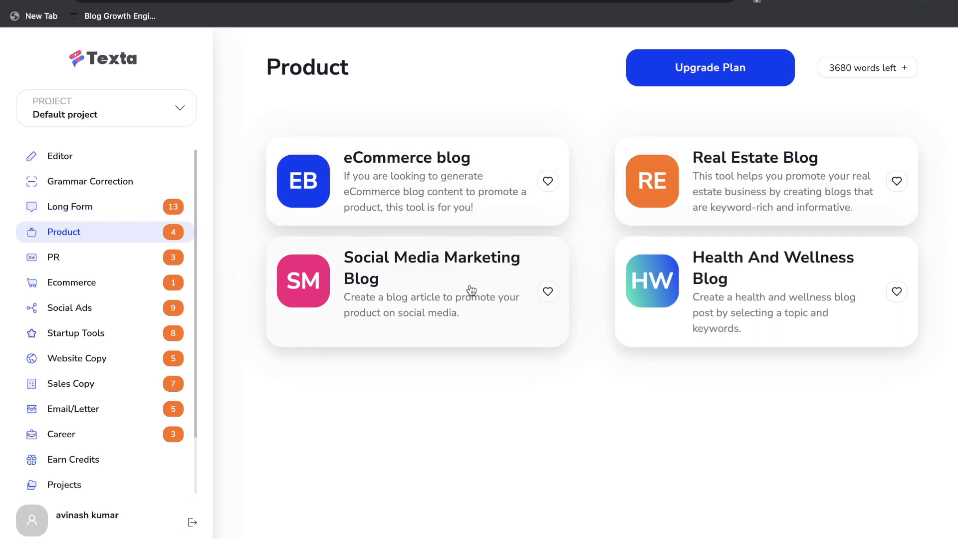
{"action": "left_click", "coordinate": [135, 286]}
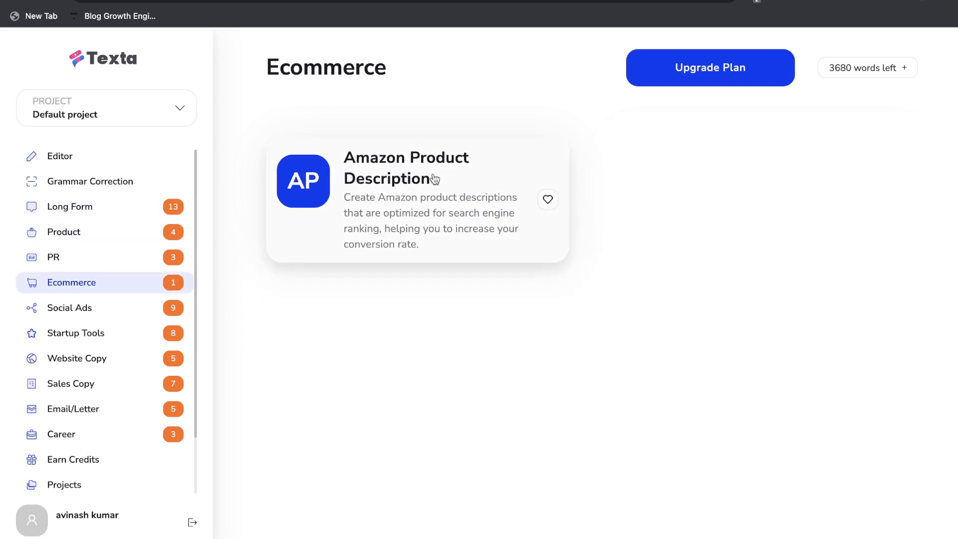
{"action": "left_click", "coordinate": [74, 314]}
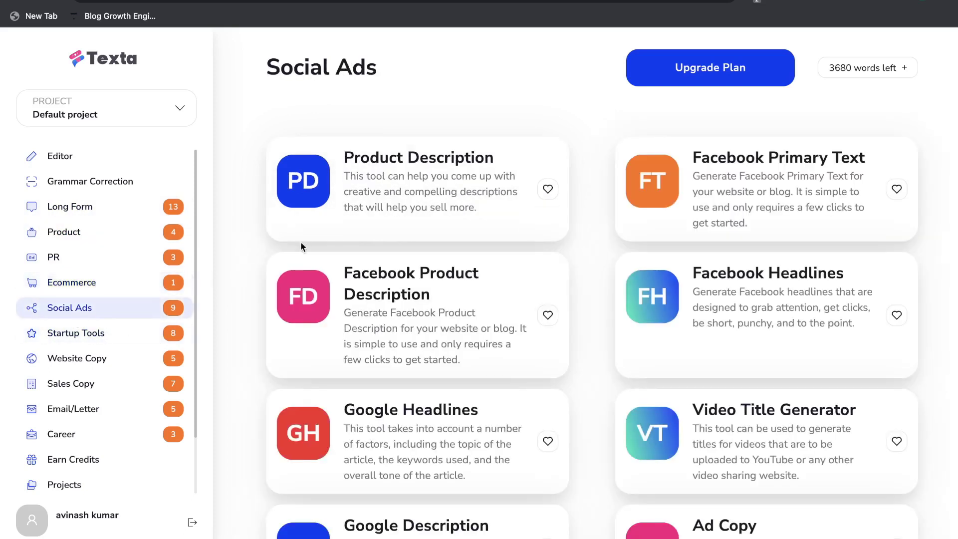
{"action": "scroll", "coordinate": [415, 264], "scroll_direction": "down", "scroll_amount": 1}
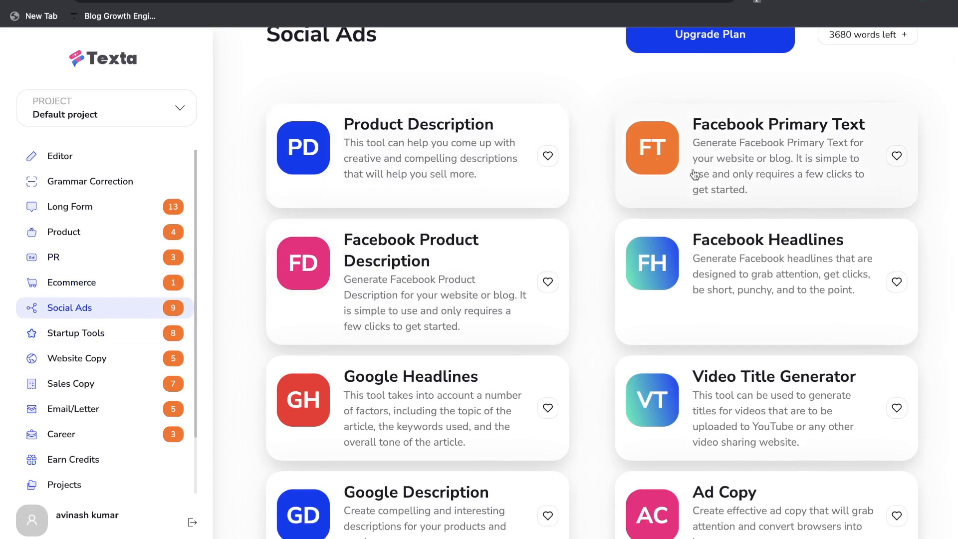
{"action": "scroll", "coordinate": [607, 288], "scroll_direction": "down", "scroll_amount": 1}
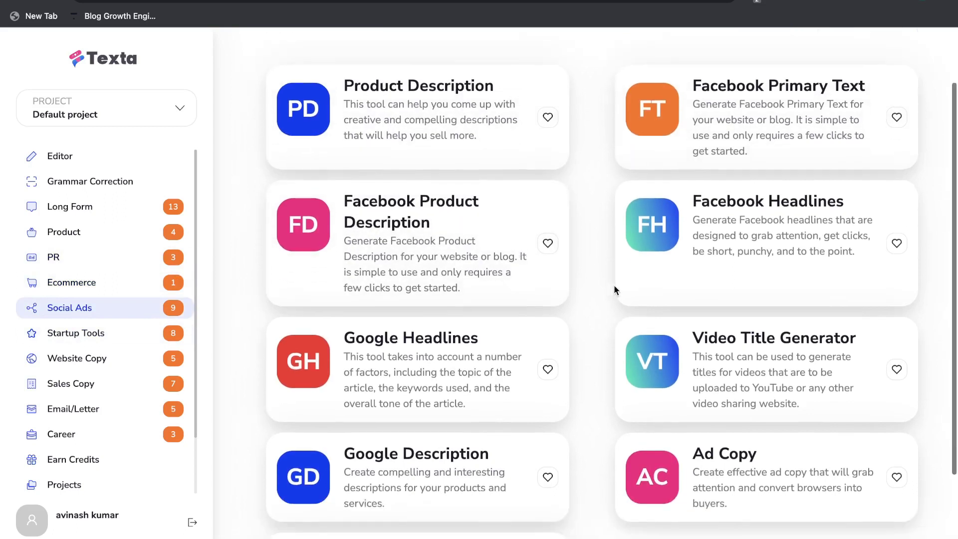
{"action": "scroll", "coordinate": [636, 284], "scroll_direction": "down", "scroll_amount": 2}
{"action": "scroll", "coordinate": [742, 301], "scroll_direction": "down", "scroll_amount": 1}
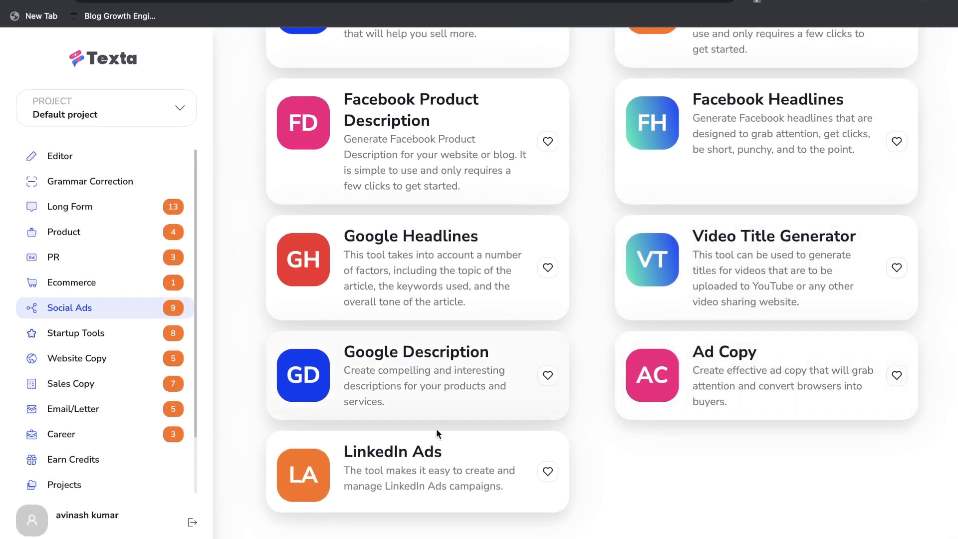
- Look over the tools in the Startup Tools category, from Value Proposition to Video Intro Hook
{"action": "left_click", "coordinate": [103, 341]}
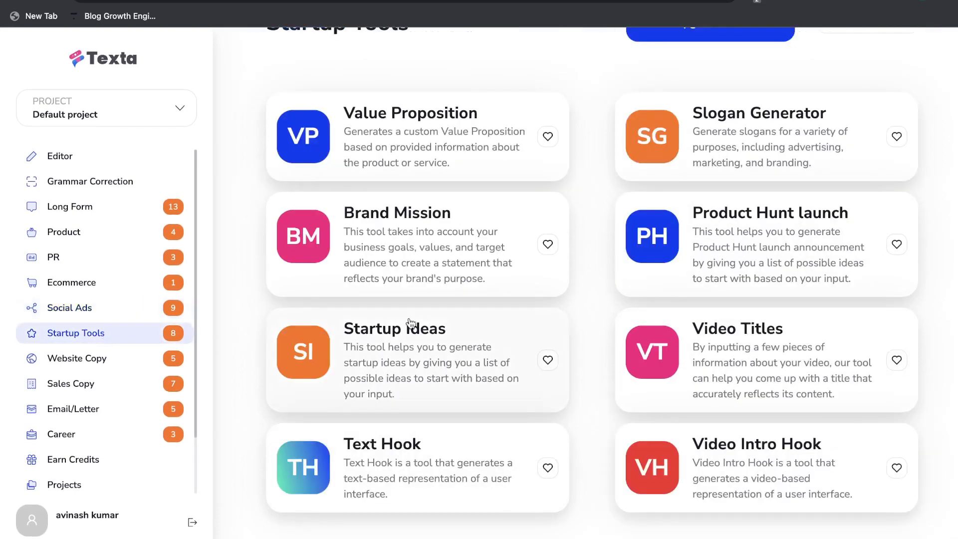
{"action": "scroll", "coordinate": [569, 278], "scroll_direction": "up", "scroll_amount": 1}
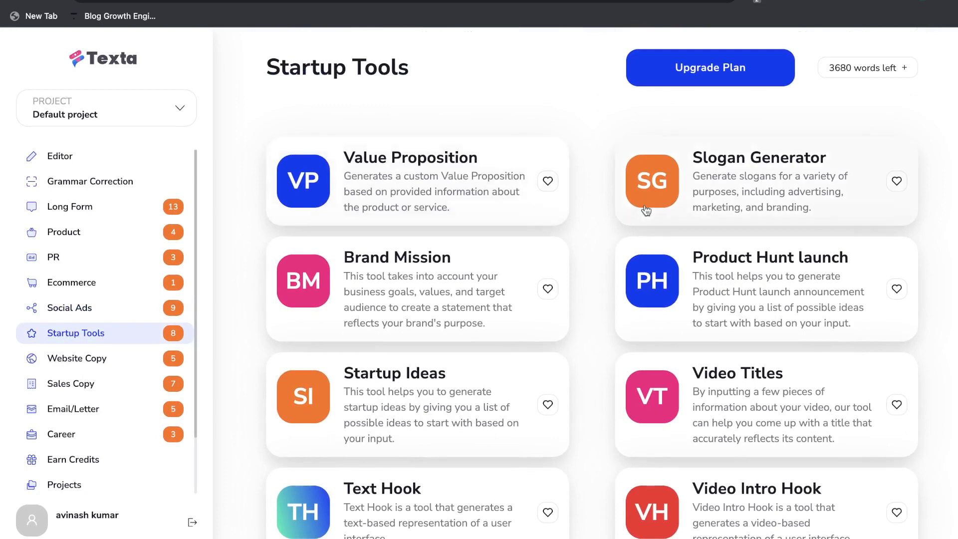
{"action": "scroll", "coordinate": [691, 289], "scroll_direction": "down", "scroll_amount": 1}
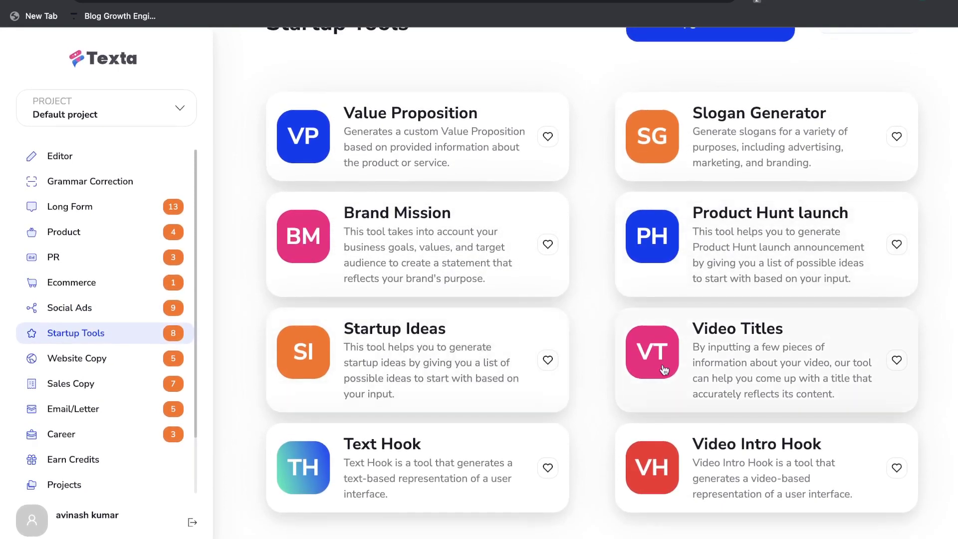
- Look over the writing tools in the Website Copy, Sales Copy, Email/Letter and Career categories
{"action": "left_click", "coordinate": [82, 369]}
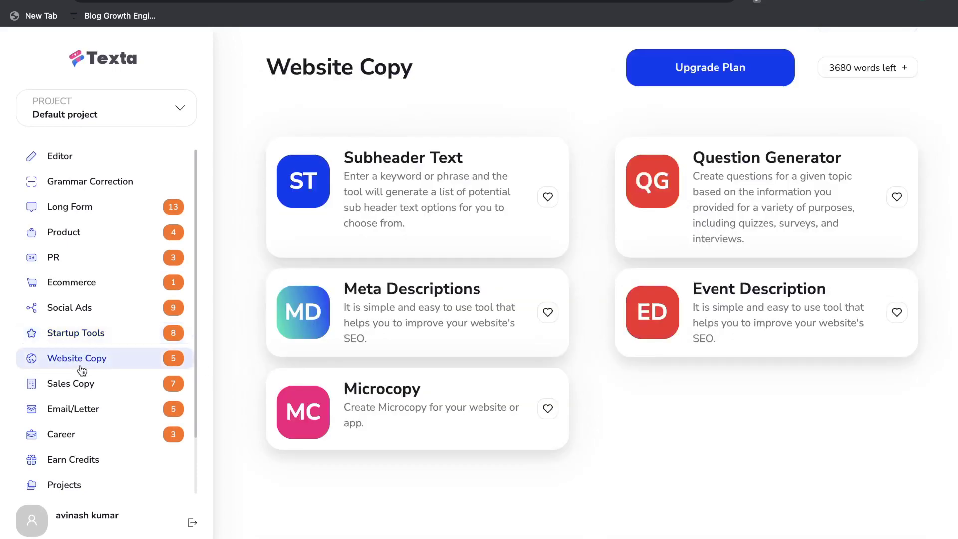
{"action": "left_click", "coordinate": [163, 394]}
{"action": "scroll", "coordinate": [477, 348], "scroll_direction": "down", "scroll_amount": 1}
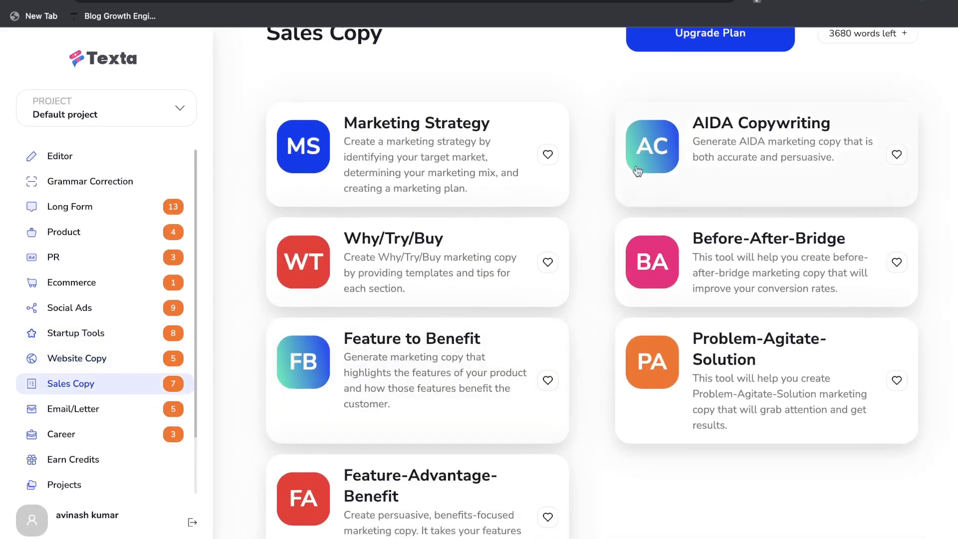
{"action": "scroll", "coordinate": [597, 243], "scroll_direction": "down", "scroll_amount": 1}
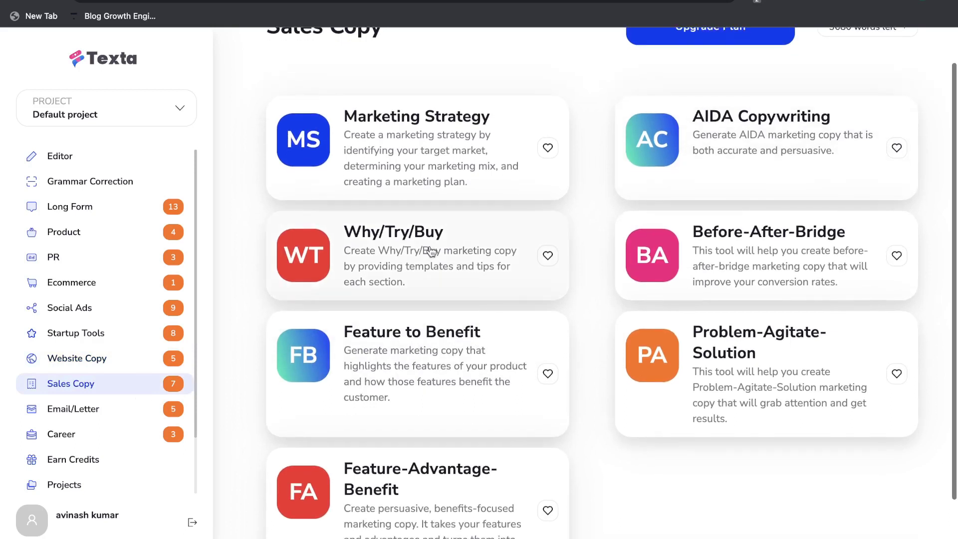
{"action": "scroll", "coordinate": [639, 294], "scroll_direction": "down", "scroll_amount": 1}
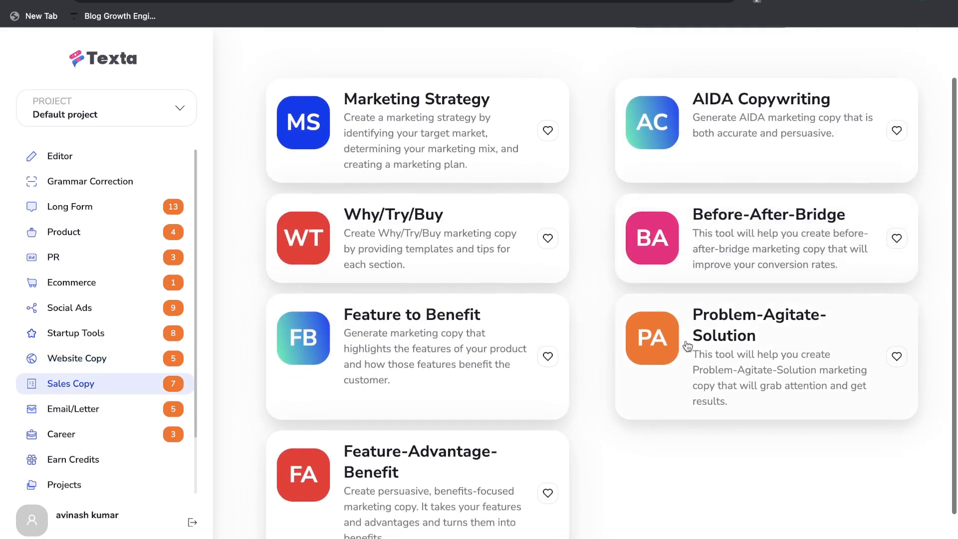
{"action": "scroll", "coordinate": [699, 362], "scroll_direction": "down", "scroll_amount": 2}
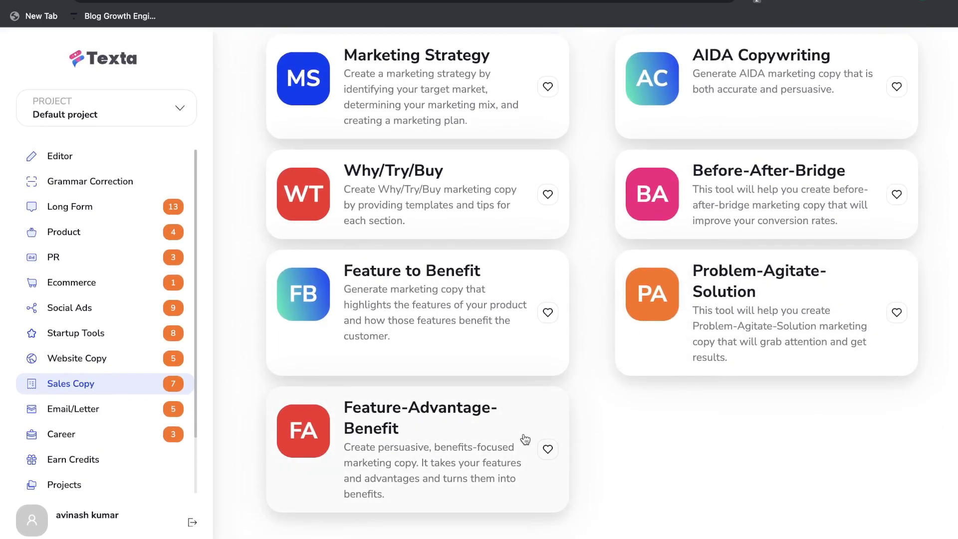
{"action": "scroll", "coordinate": [449, 314], "scroll_direction": "up", "scroll_amount": 1}
{"action": "scroll", "coordinate": [374, 303], "scroll_direction": "up", "scroll_amount": 2}
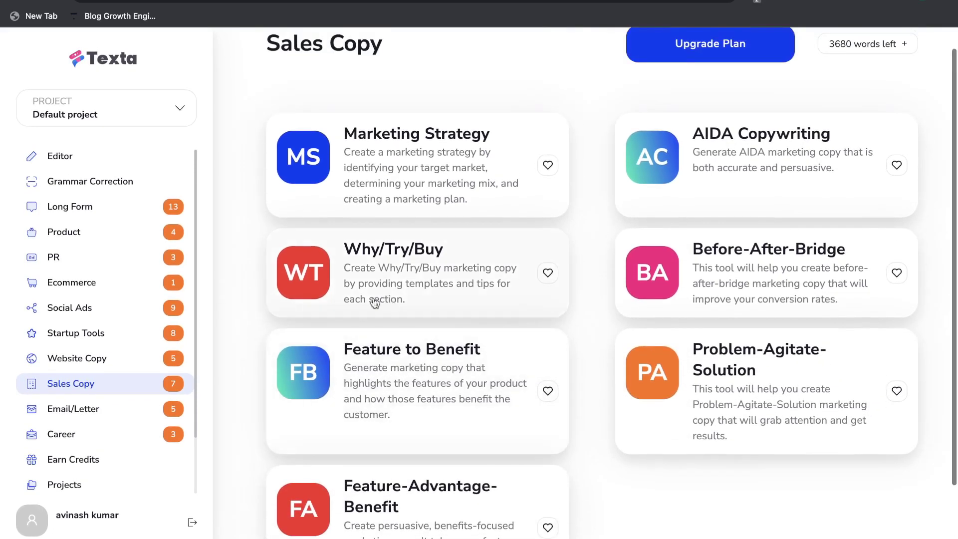
{"action": "left_click", "coordinate": [131, 415]}
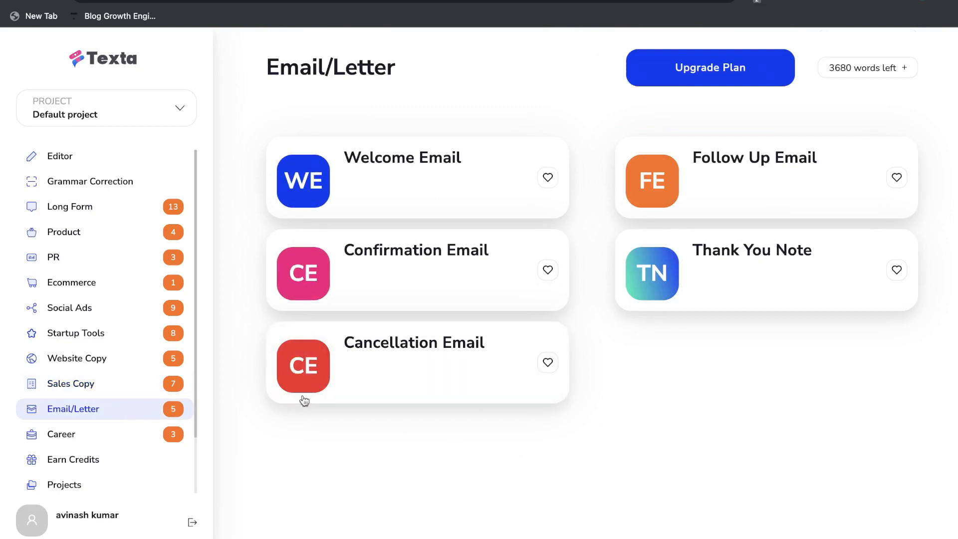
{"action": "left_click", "coordinate": [127, 435]}
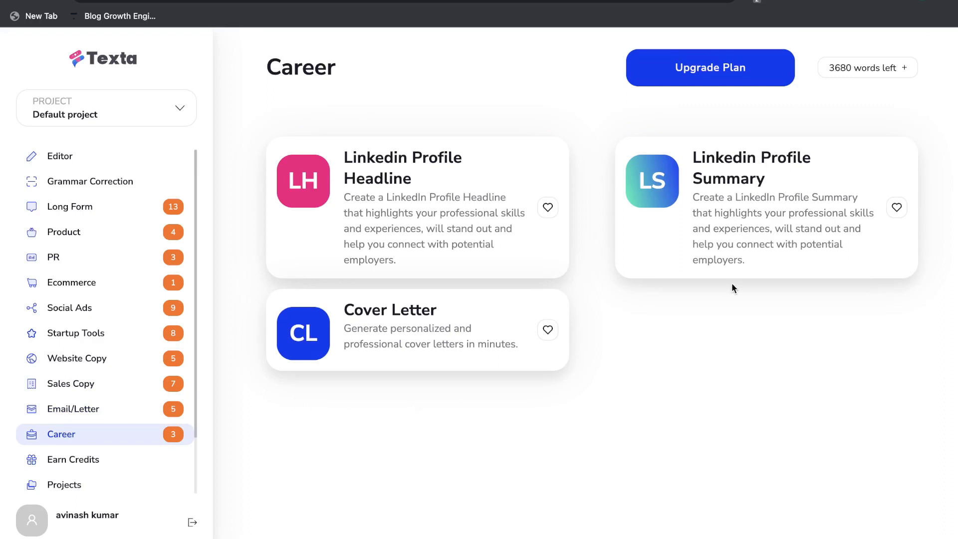
- Run the Grammar Correction tool on the sentence about growing a YouTube channel in 2022 and highlight the 2000-character limit
{"action": "left_click", "coordinate": [60, 182]}
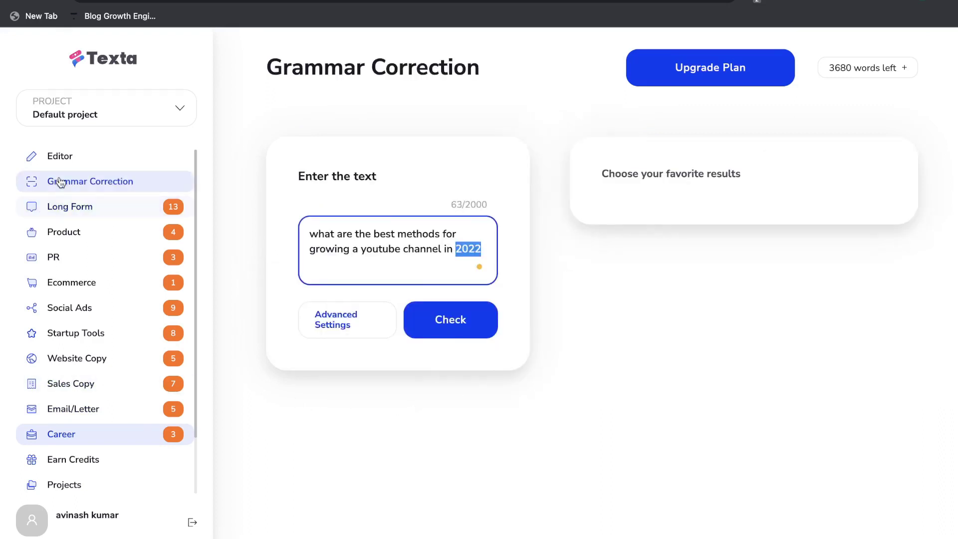
{"action": "left_click", "coordinate": [59, 182]}
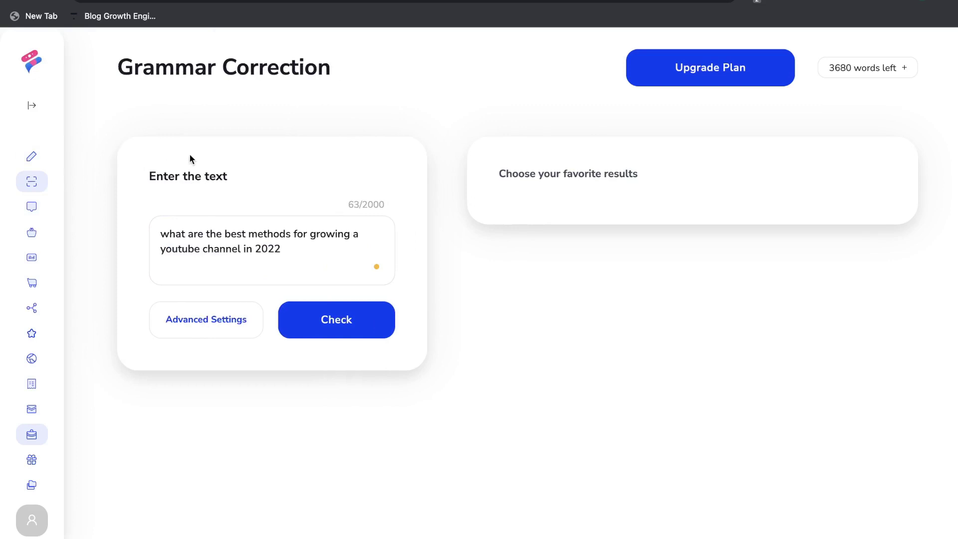
{"action": "triple_click", "coordinate": [241, 235]}
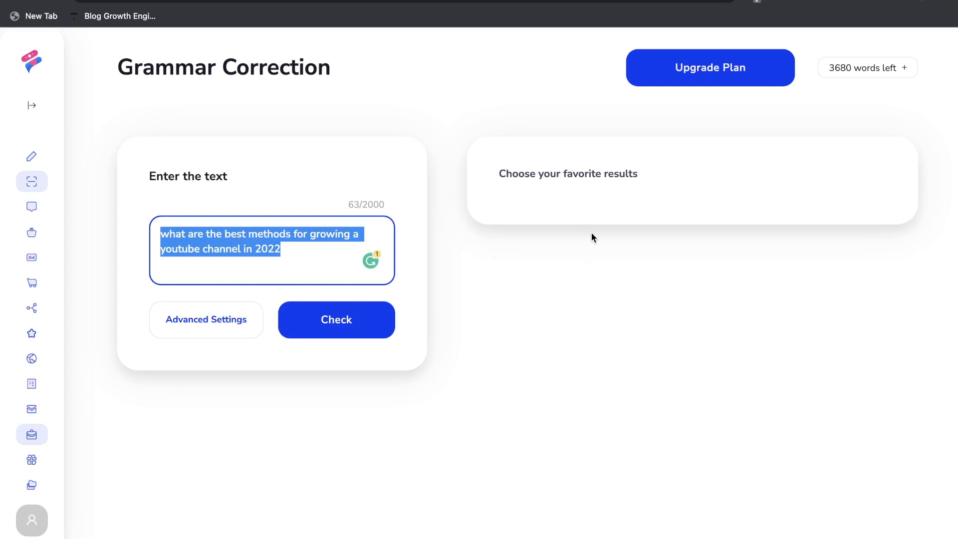
{"action": "left_click", "coordinate": [389, 330]}
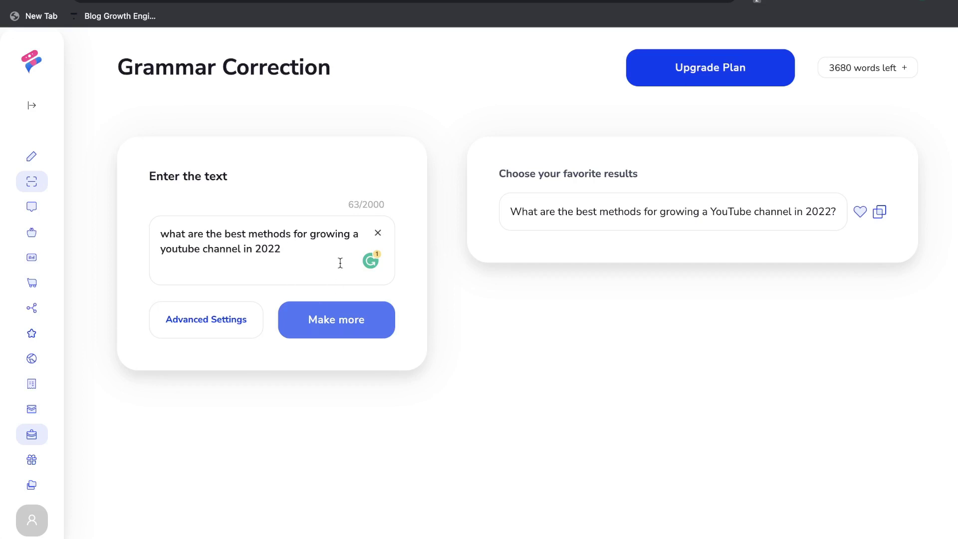
{"action": "left_click_drag", "start_coordinate": [361, 205], "coordinate": [405, 205]}
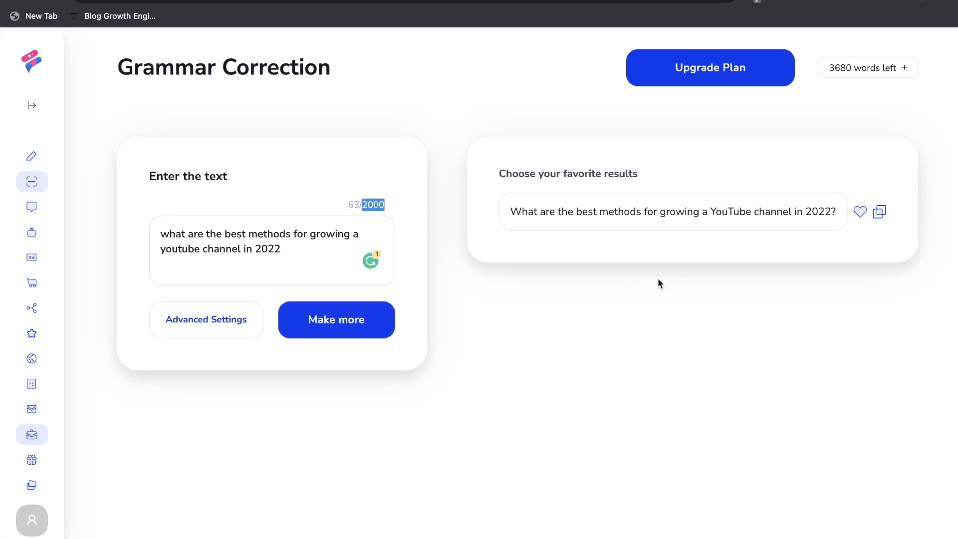
- Generate a Value Proposition for the product "Ai powered seo tool that helps you rank your blog post on the first page of google"
{"action": "mouse_move", "coordinate": [4, 160]}
{"action": "left_click", "coordinate": [76, 301]}
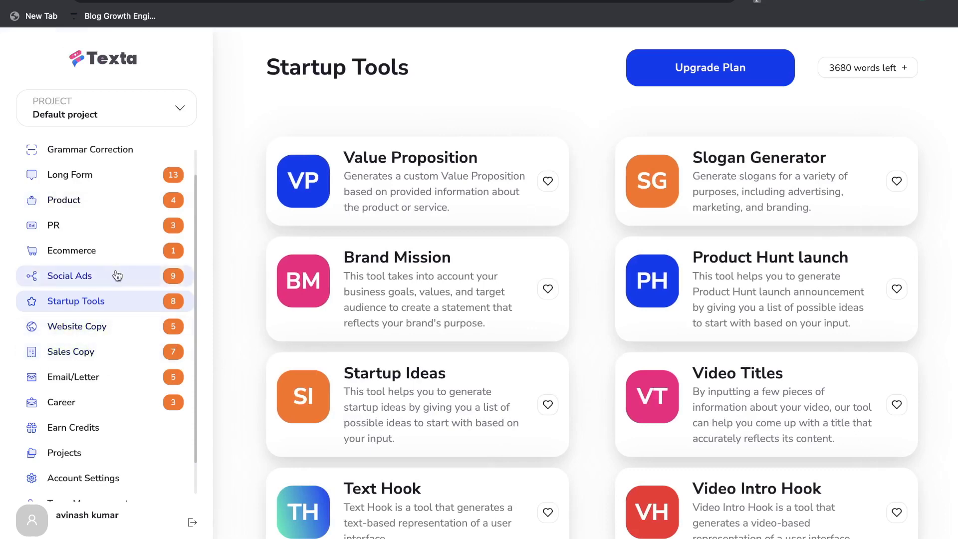
{"action": "left_click", "coordinate": [85, 322]}
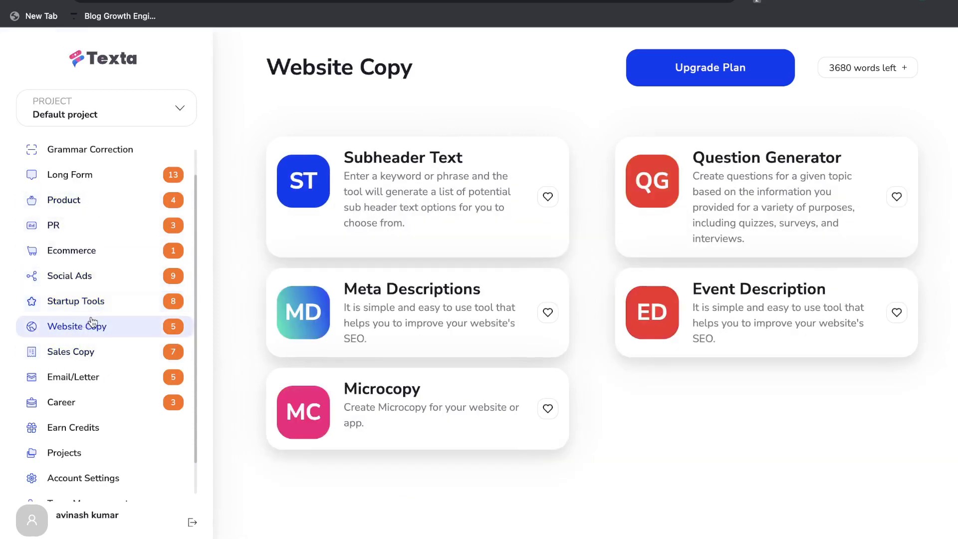
{"action": "left_click", "coordinate": [120, 299]}
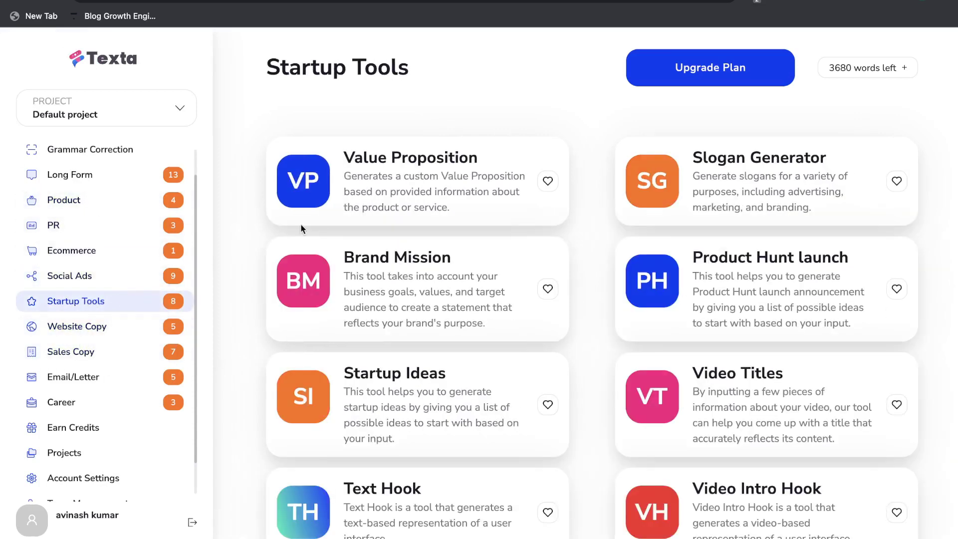
{"action": "left_click", "coordinate": [352, 177]}
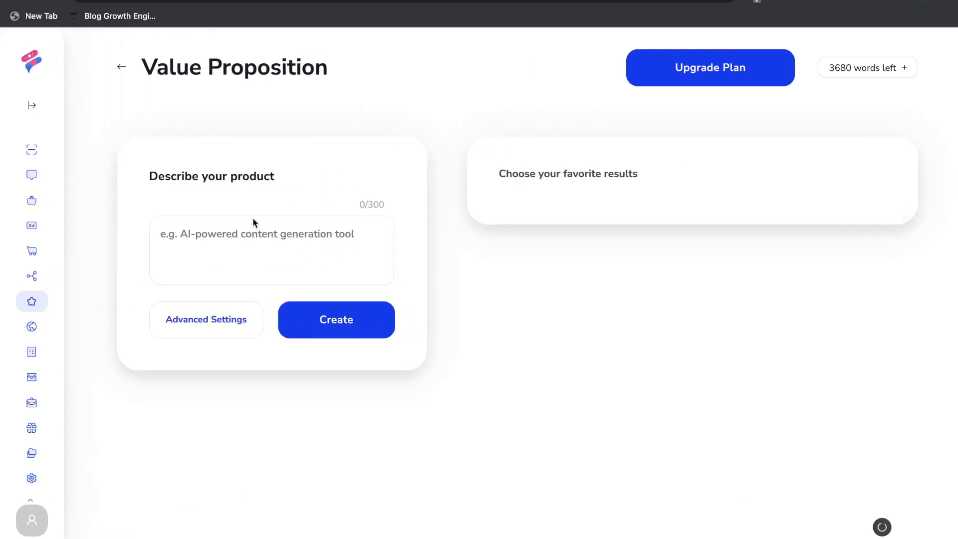
{"action": "left_click", "coordinate": [281, 245]}
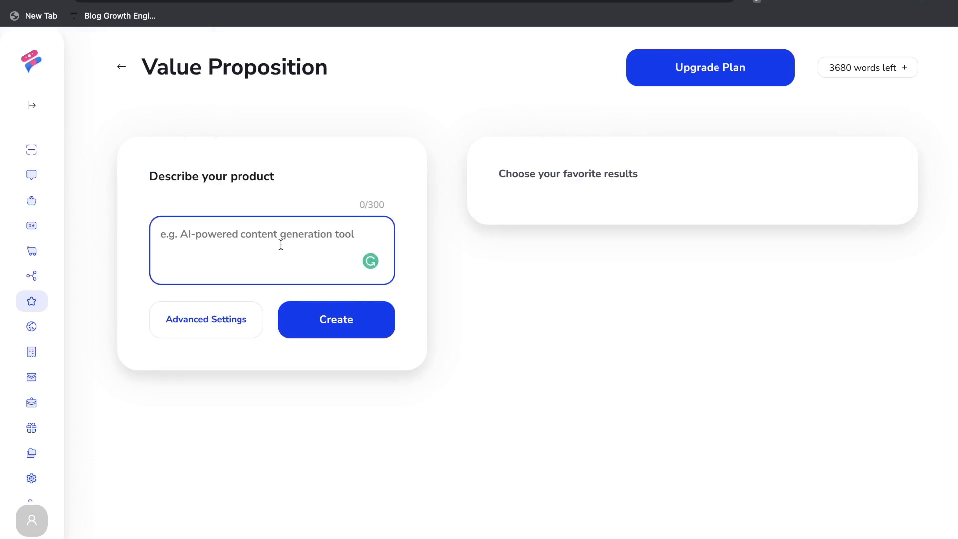
{"action": "type", "text": "Ai powered seo tool that helps you rank your blog post on the first page of google"}
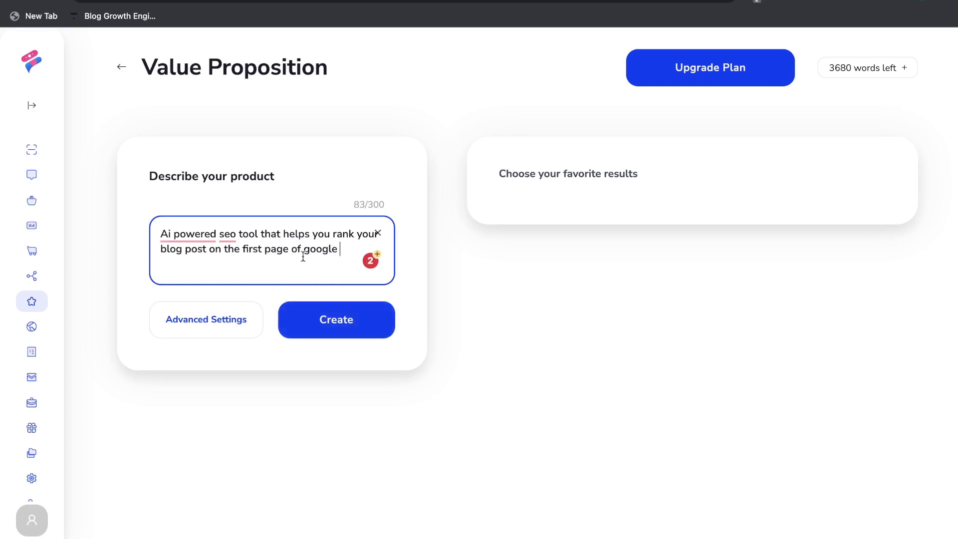
{"action": "key", "text": "Return"}
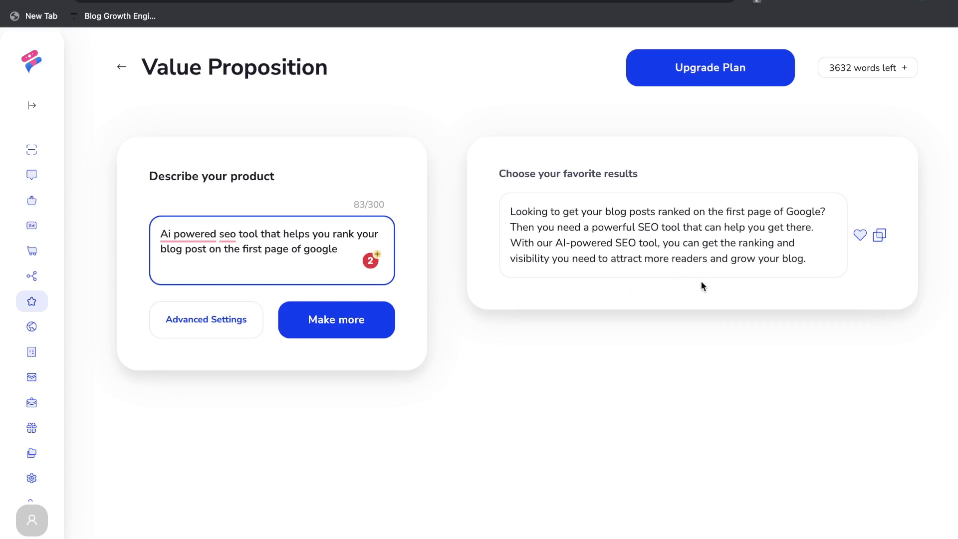
{"action": "triple_click", "coordinate": [749, 244]}
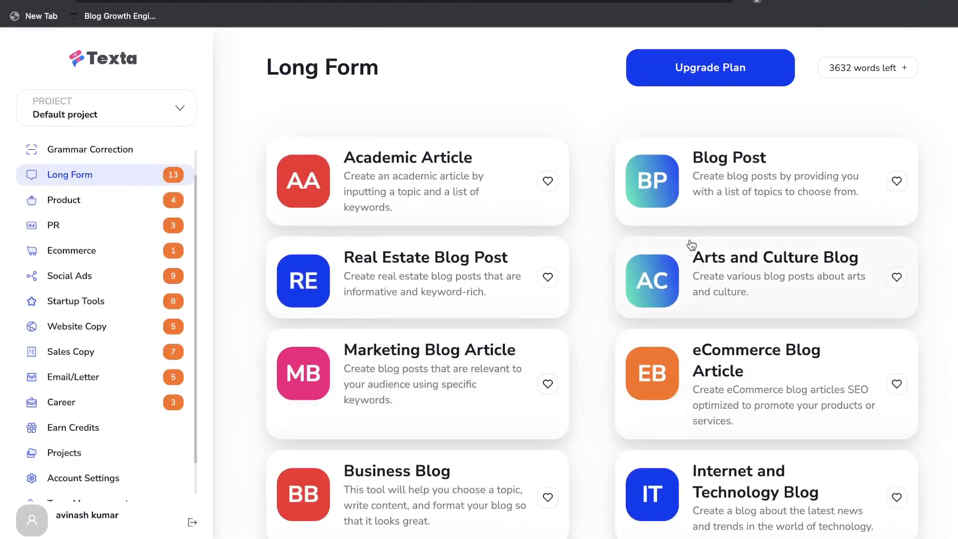
- Open the Blog Post tool from the Long Form category and switch its mode to Advanced
{"action": "scroll", "coordinate": [583, 312], "scroll_direction": "down", "scroll_amount": 1}
{"action": "scroll", "coordinate": [583, 312], "scroll_direction": "down", "scroll_amount": 2}
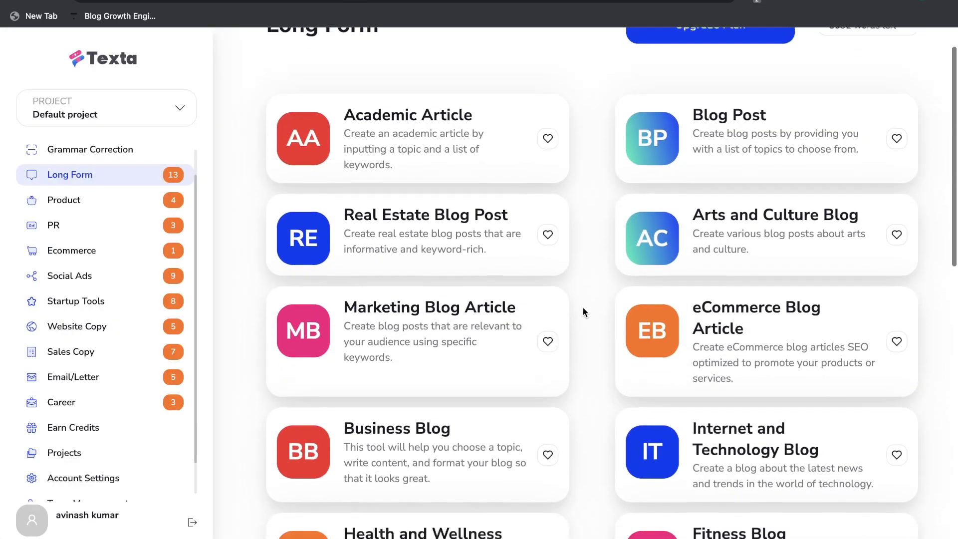
{"action": "left_click", "coordinate": [699, 124]}
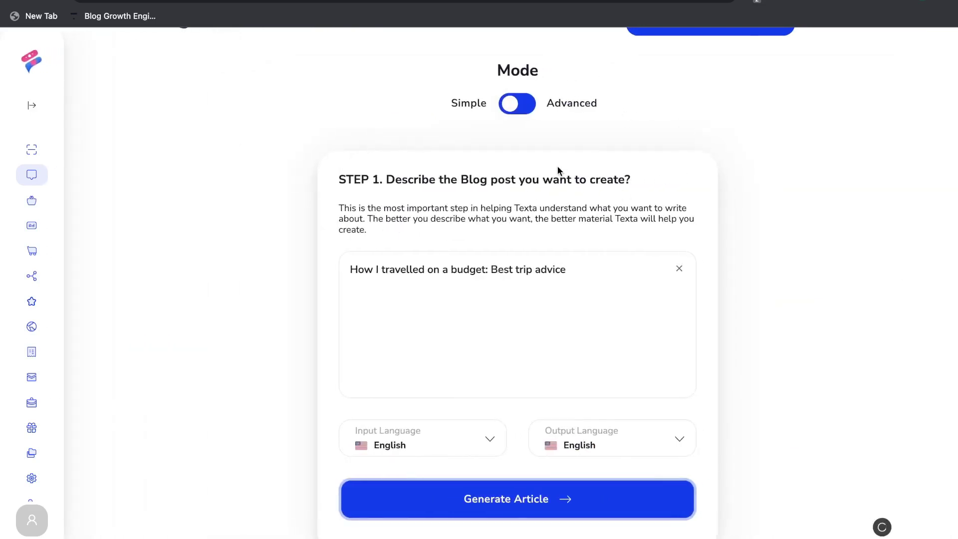
{"action": "scroll", "coordinate": [559, 171], "scroll_direction": "up", "scroll_amount": 2}
{"action": "scroll", "coordinate": [540, 300], "scroll_direction": "down", "scroll_amount": 1}
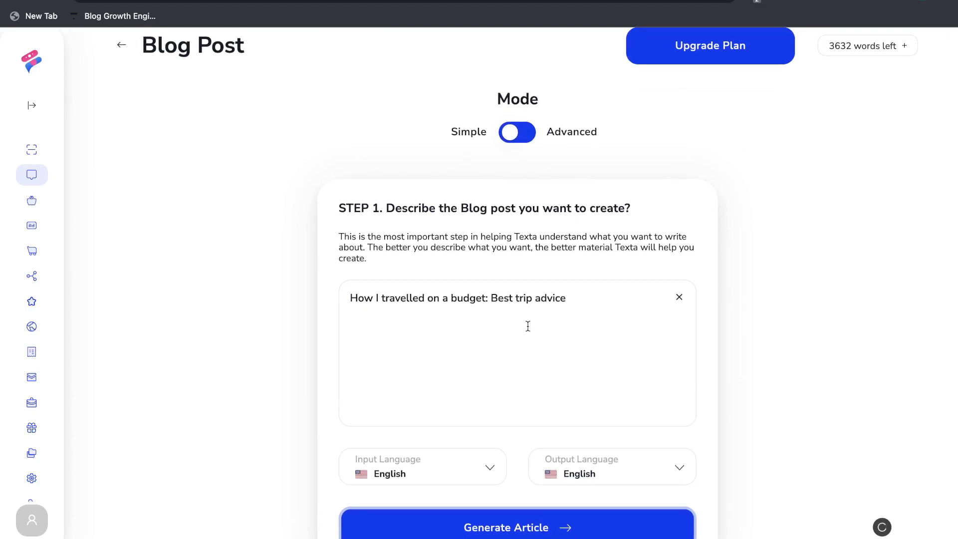
{"action": "left_click", "coordinate": [518, 137]}
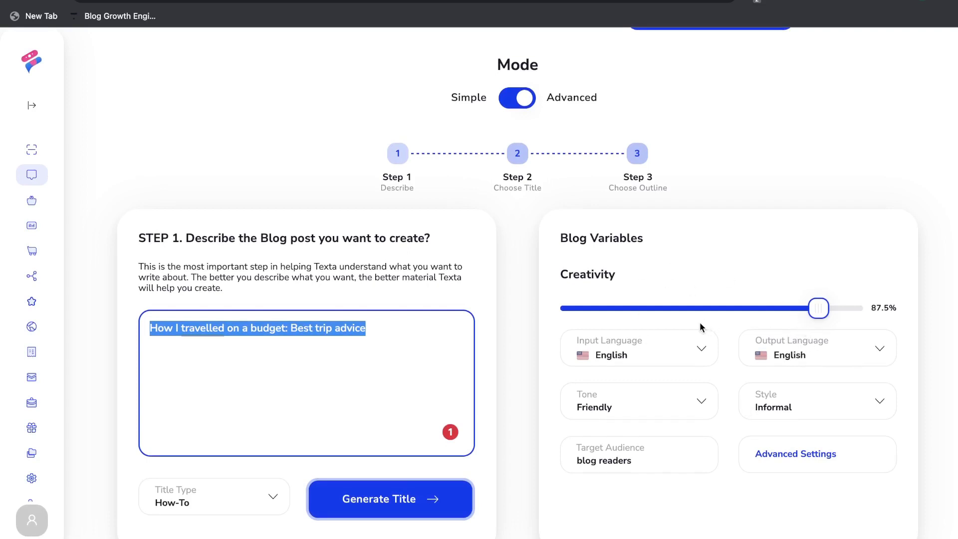
- Look through the blog's tone, style, target audience and advanced settings, and return the tool to Simple mode
{"action": "left_click", "coordinate": [669, 408]}
{"action": "left_click", "coordinate": [670, 411]}
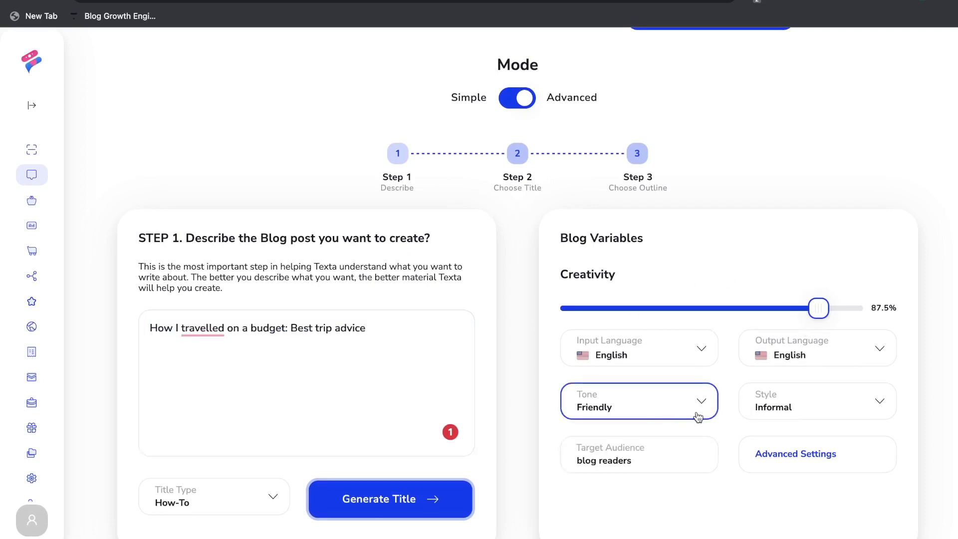
{"action": "left_click", "coordinate": [799, 415]}
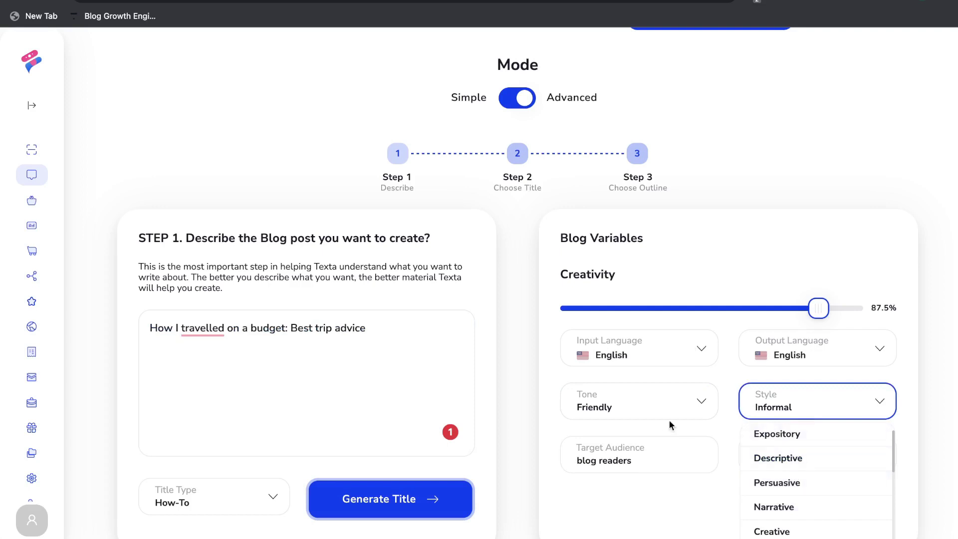
{"action": "triple_click", "coordinate": [630, 461]}
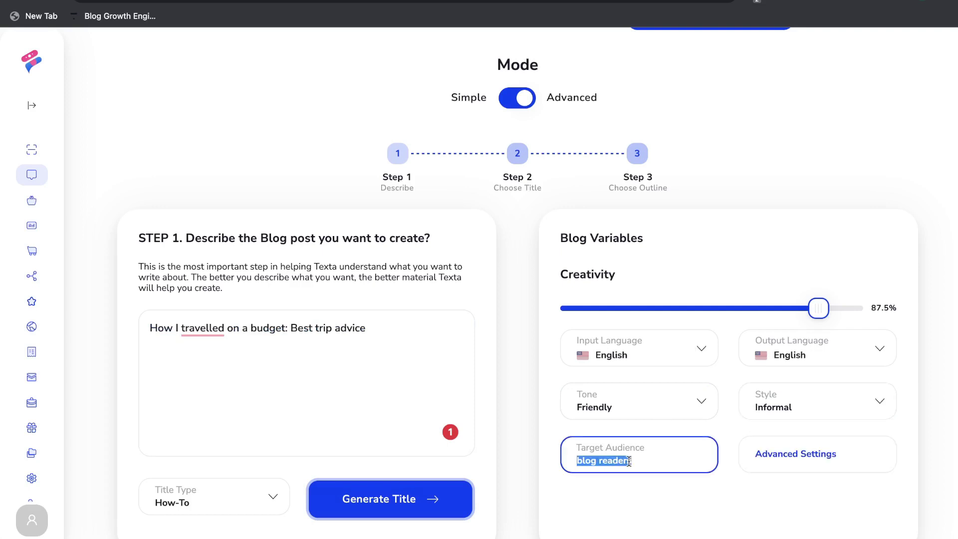
{"action": "left_click", "coordinate": [740, 479]}
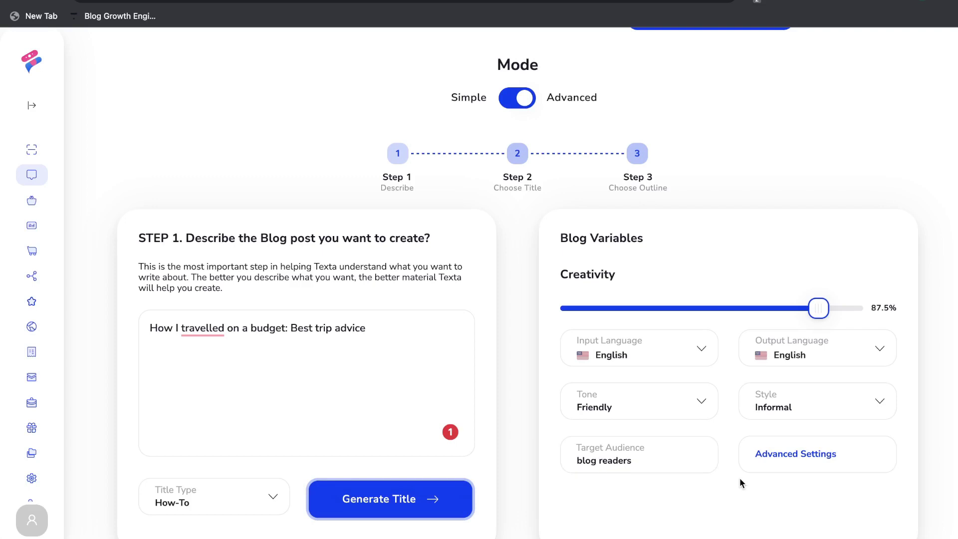
{"action": "left_click", "coordinate": [795, 463]}
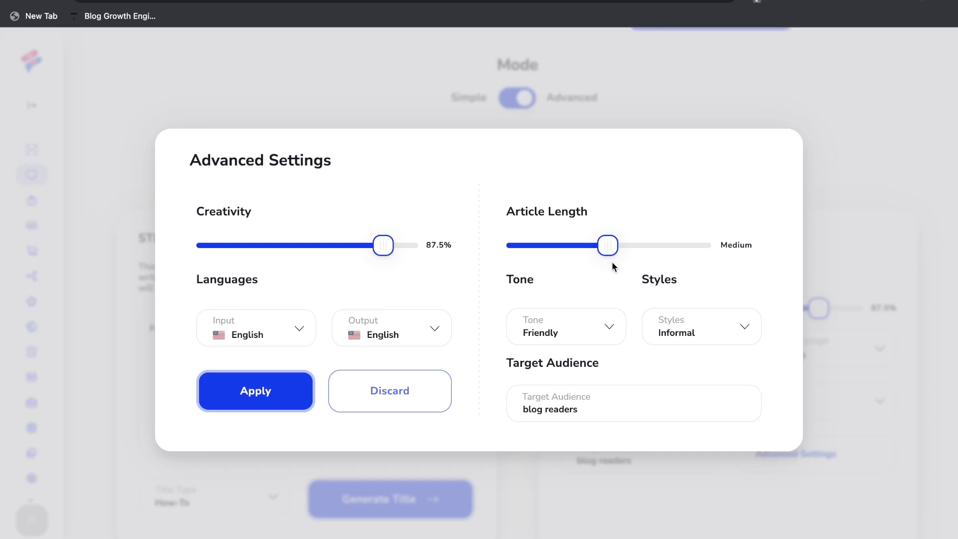
{"action": "left_click", "coordinate": [235, 412]}
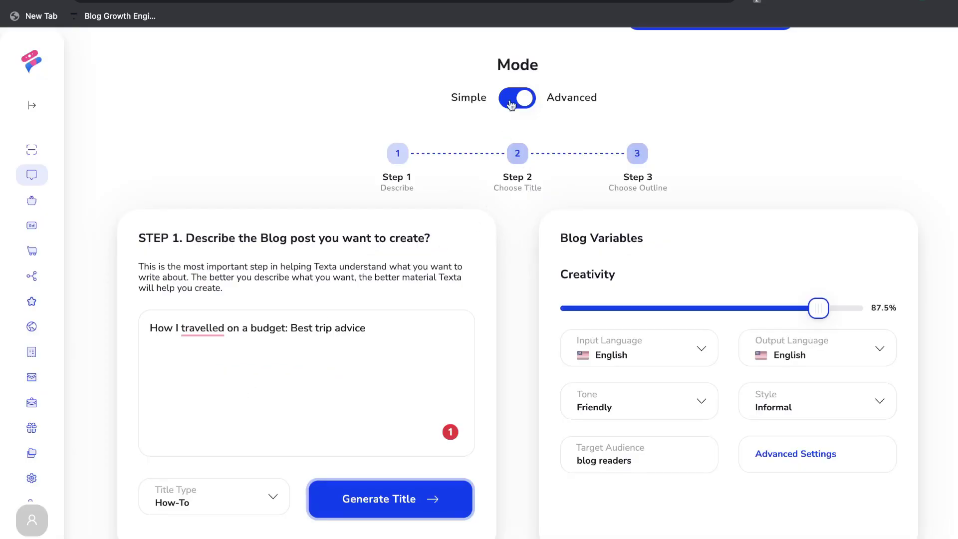
{"action": "left_click", "coordinate": [511, 102]}
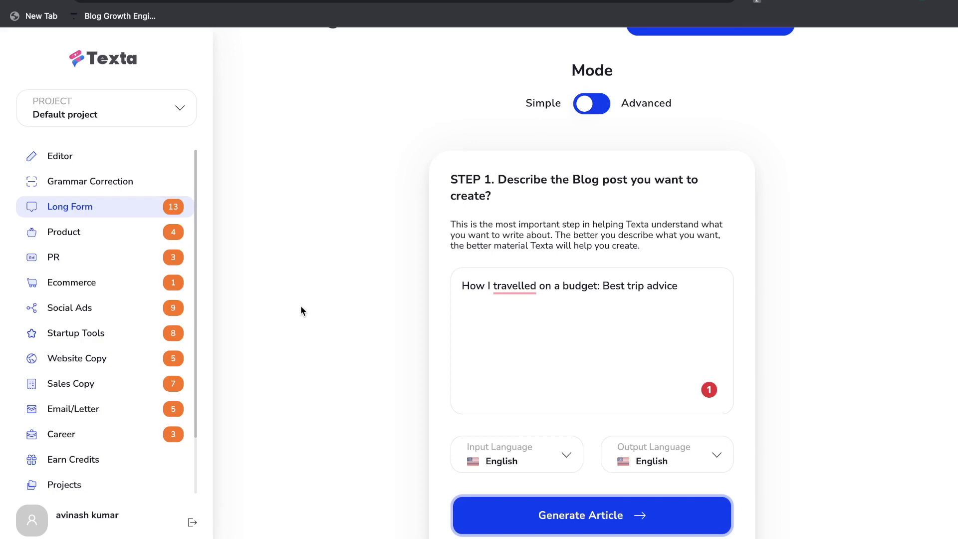
- Revisit the Social Ads, Ecommerce, Startup Tools and Website Copy categories and open the blank Editor
{"action": "left_click", "coordinate": [86, 307]}
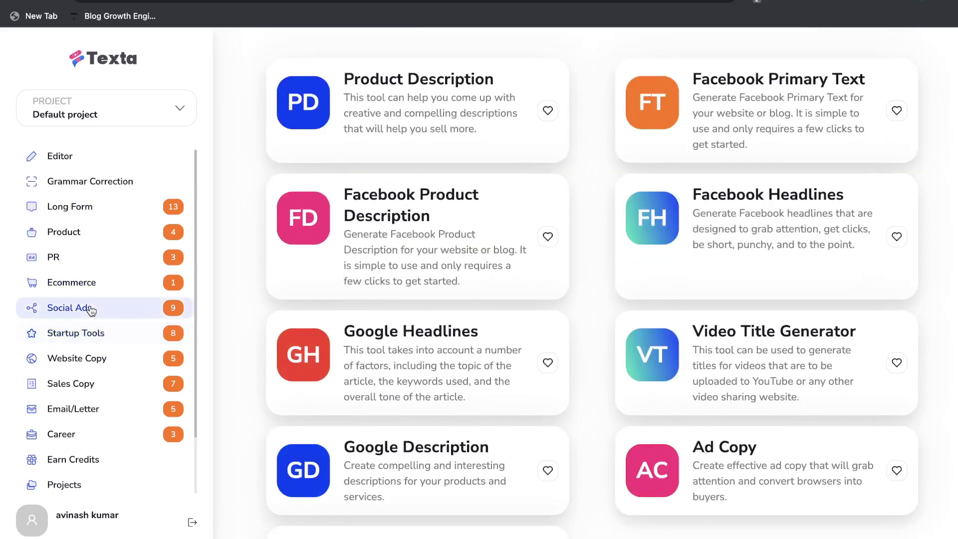
{"action": "left_click", "coordinate": [93, 283]}
{"action": "left_click", "coordinate": [109, 332]}
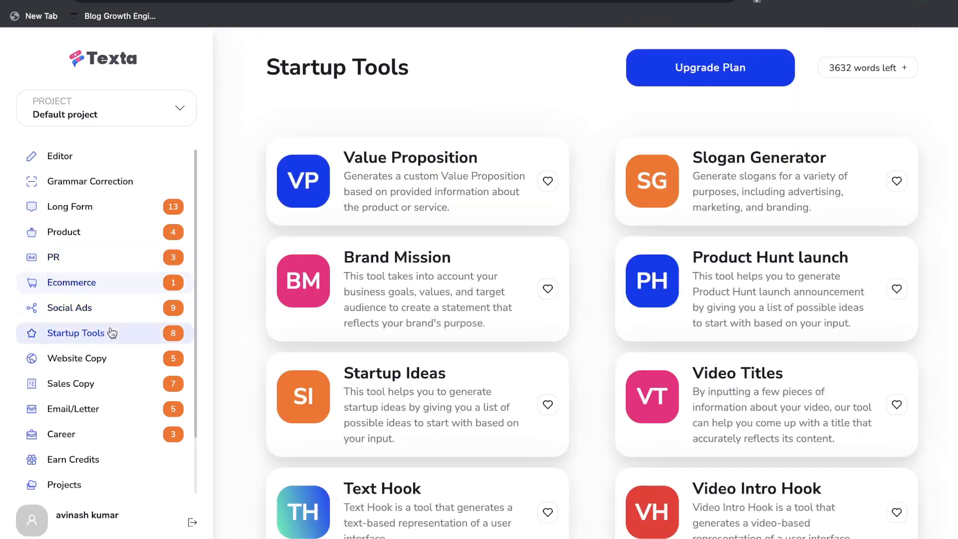
{"action": "left_click", "coordinate": [95, 365]}
{"action": "left_click", "coordinate": [60, 157]}
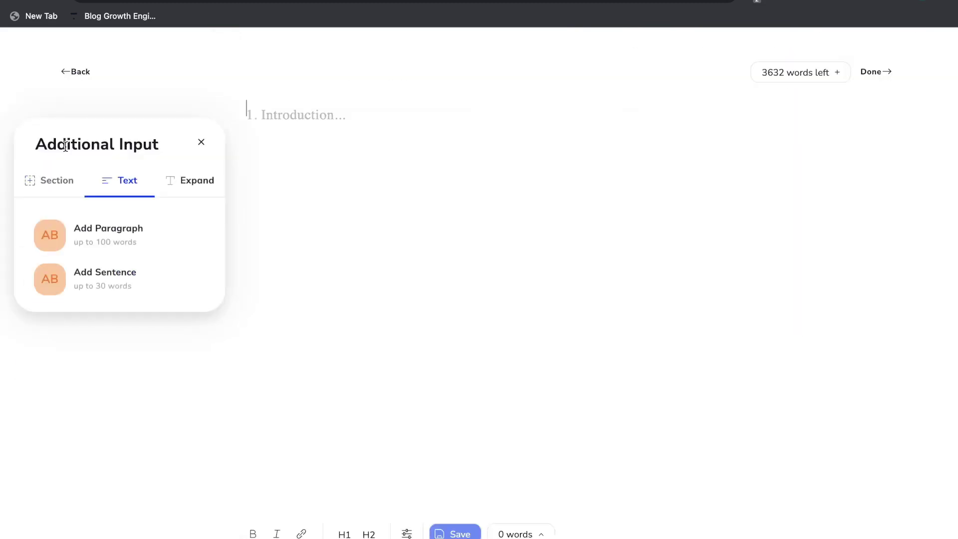
- Leave the blank Editor, switch to the Texta.ai deal page on AppSumo, and highlight its one-time purchase price
{"action": "left_click", "coordinate": [67, 72]}
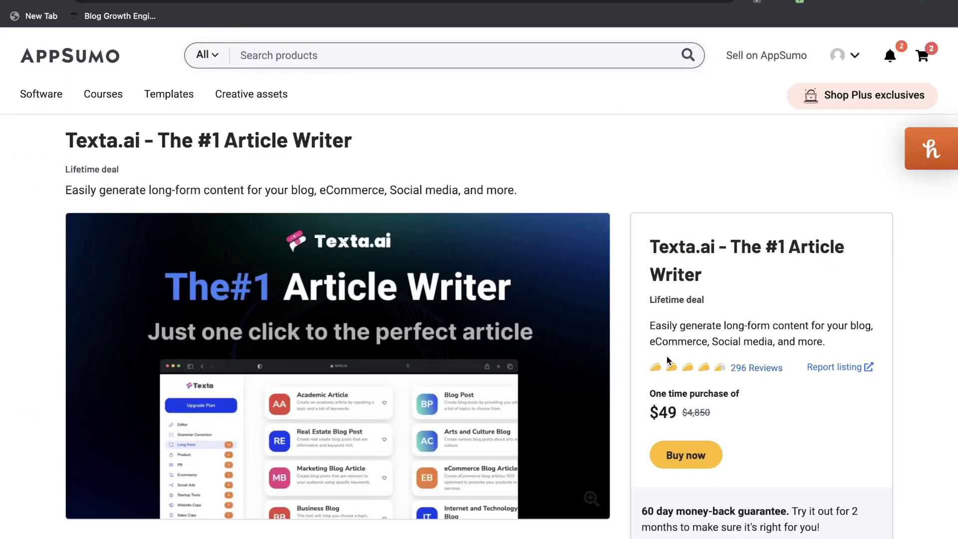
{"action": "scroll", "coordinate": [667, 355], "scroll_direction": "down", "scroll_amount": 1}
{"action": "scroll", "coordinate": [666, 355], "scroll_direction": "up", "scroll_amount": 1}
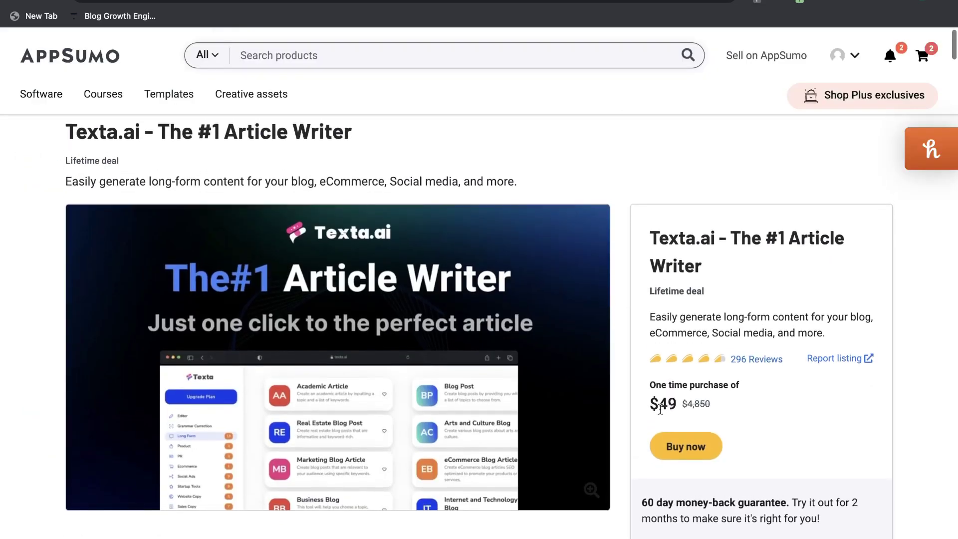
{"action": "left_click_drag", "start_coordinate": [659, 405], "coordinate": [683, 404]}
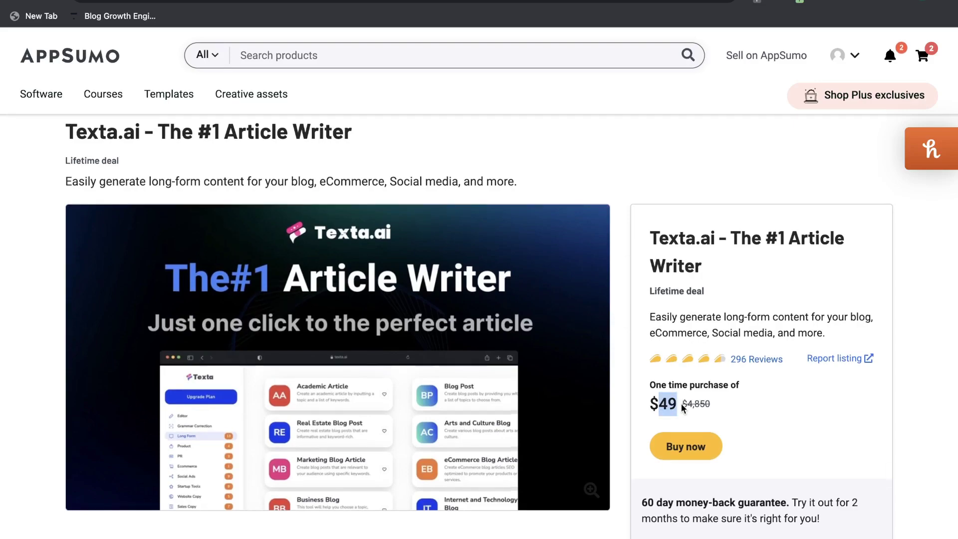
- Look through the deal's list of plan features, highlight the "Support 25+ Languages" entry, and return to the deal's price overview
{"action": "scroll", "coordinate": [681, 404], "scroll_direction": "down", "scroll_amount": 5}
{"action": "scroll", "coordinate": [681, 404], "scroll_direction": "down", "scroll_amount": 10}
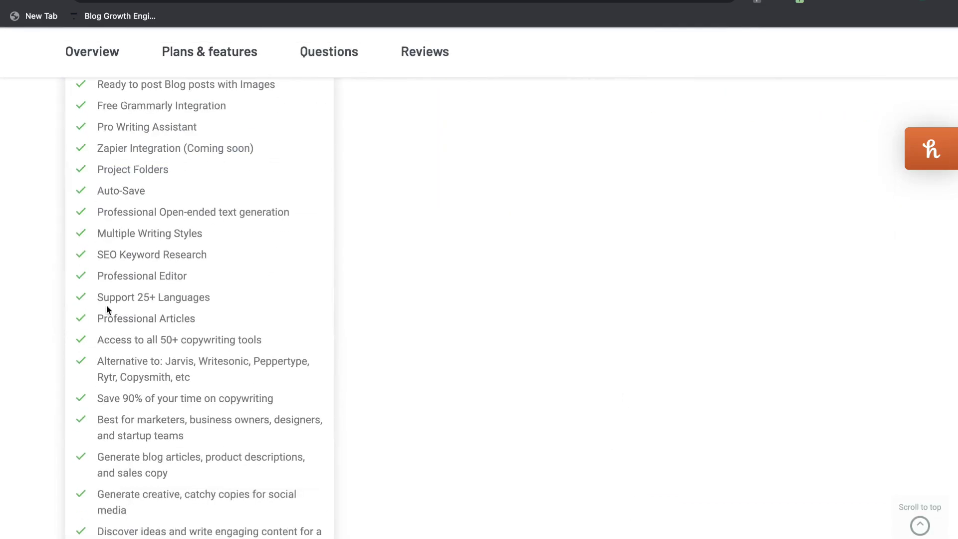
{"action": "triple_click", "coordinate": [107, 306]}
{"action": "scroll", "coordinate": [259, 350], "scroll_direction": "down", "scroll_amount": 2}
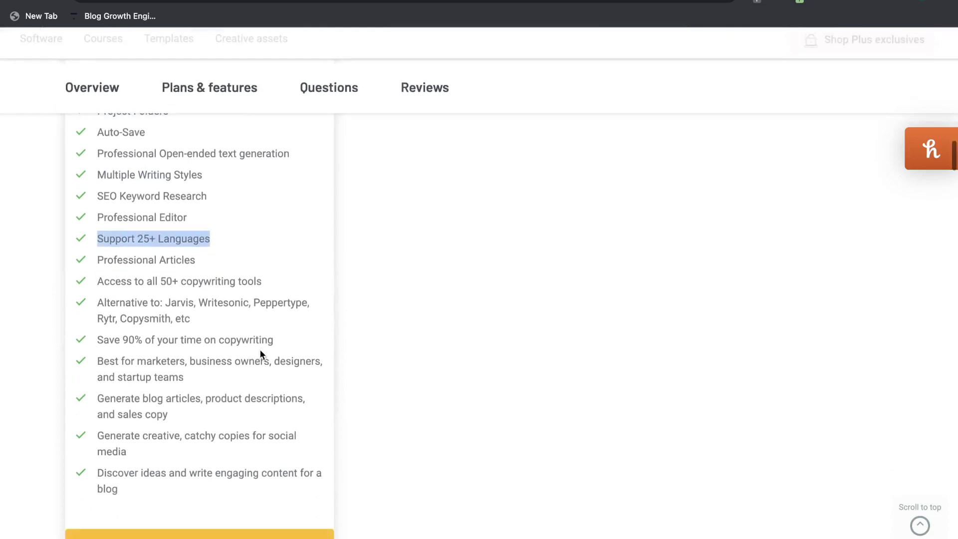
{"action": "scroll", "coordinate": [540, 322], "scroll_direction": "up", "scroll_amount": 15}
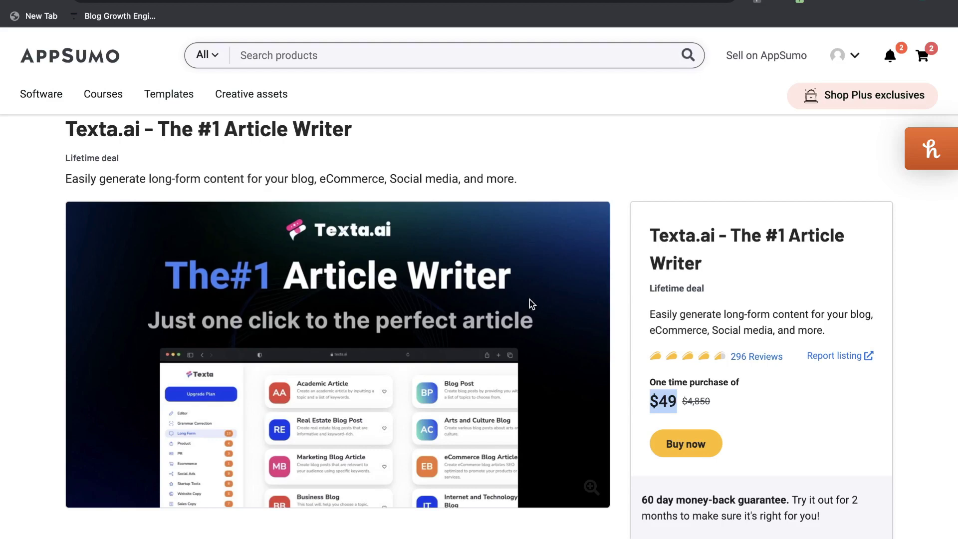
{"action": "scroll", "coordinate": [630, 281], "scroll_direction": "down", "scroll_amount": 1}
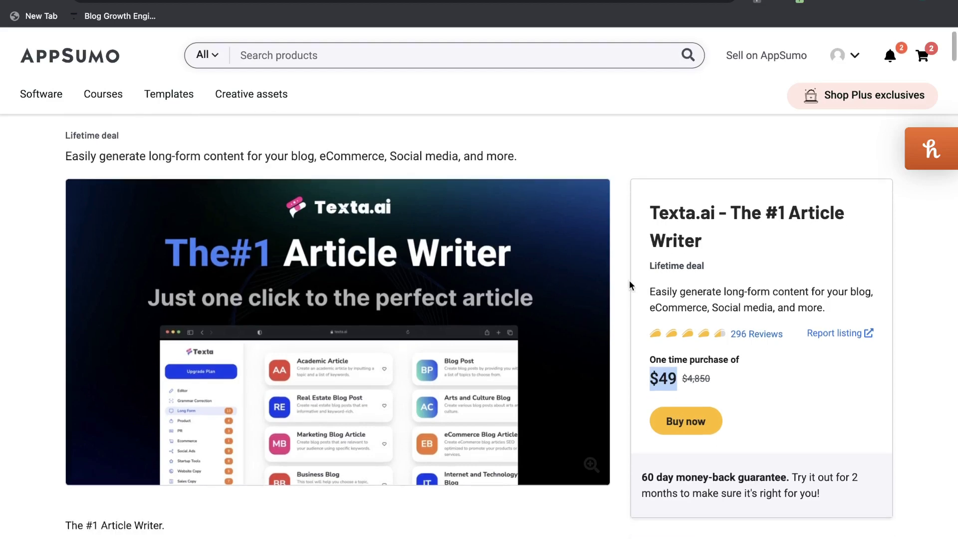
{"action": "scroll", "coordinate": [606, 142], "scroll_direction": "up", "scroll_amount": 1}
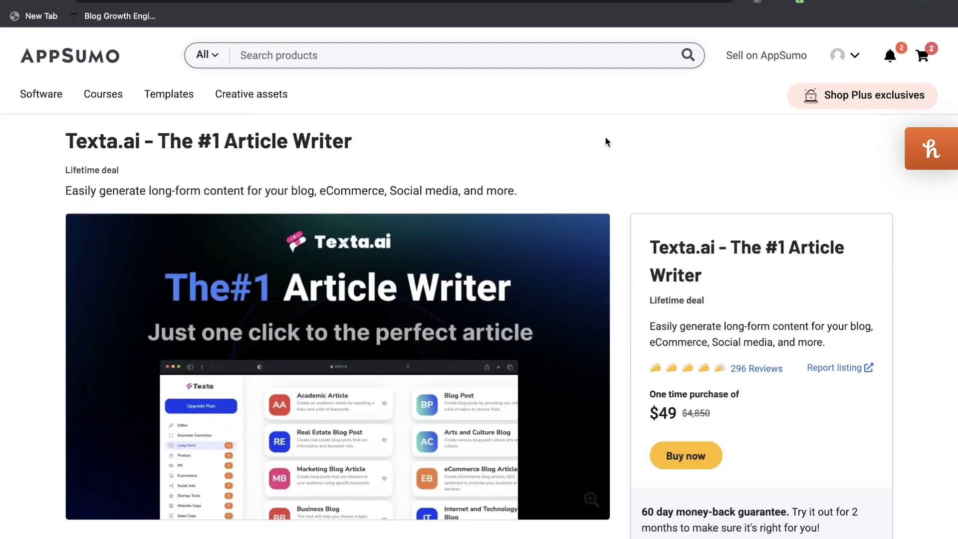